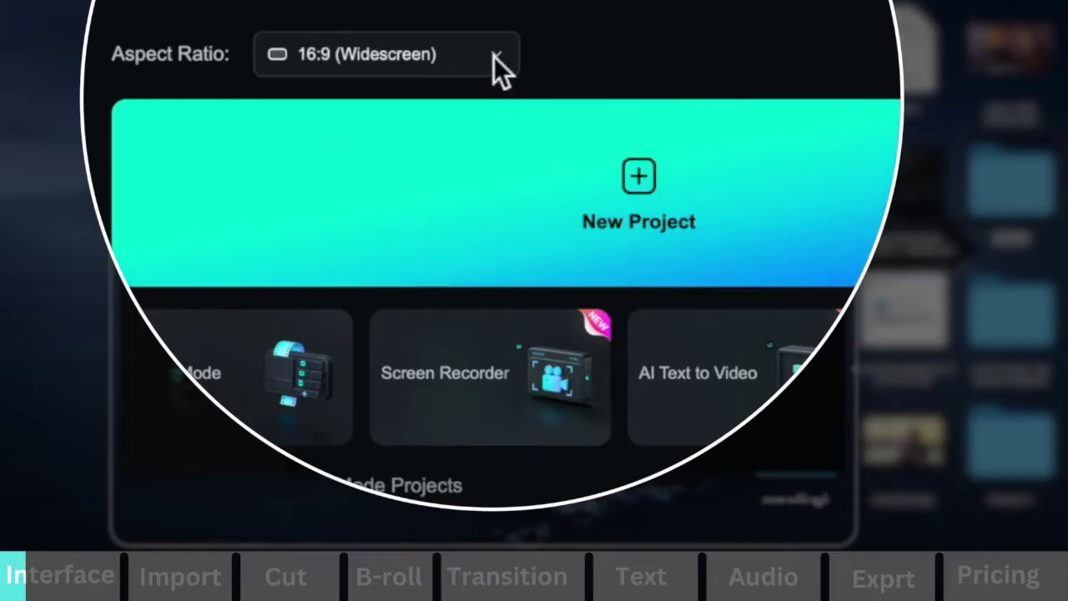
# Step: Create a new project with the 16:9 (Widescreen) aspect ratio
pyautogui.click(493, 56)
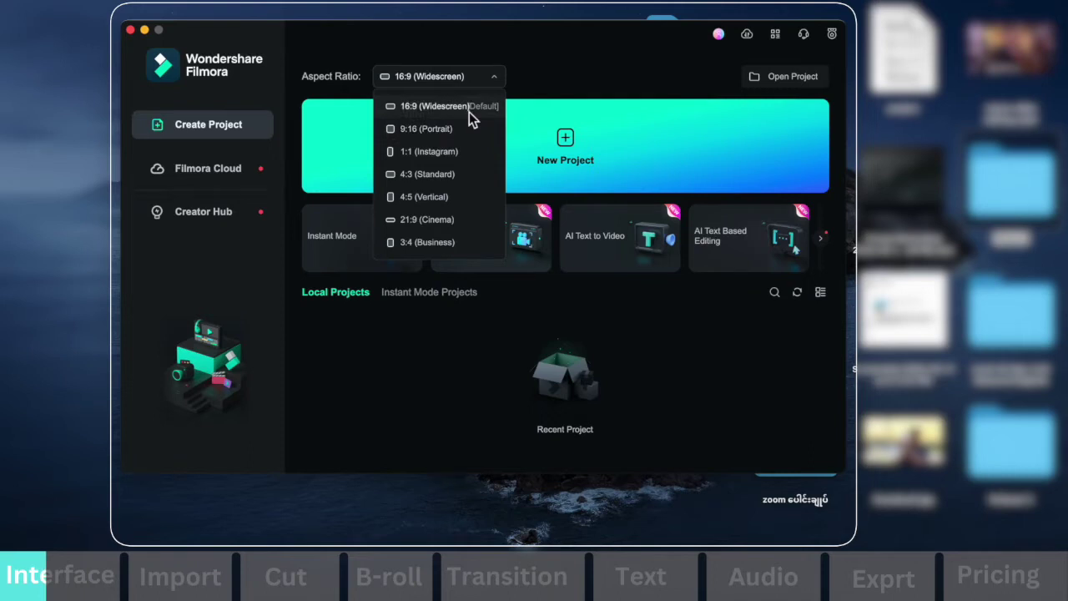
pyautogui.click(469, 112)
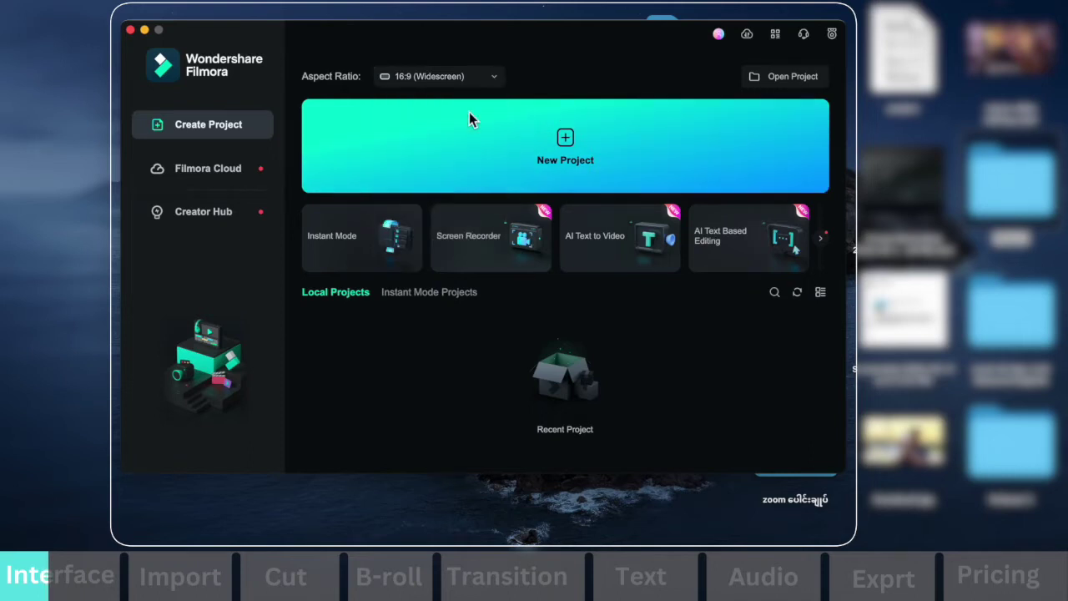
pyautogui.click(571, 140)
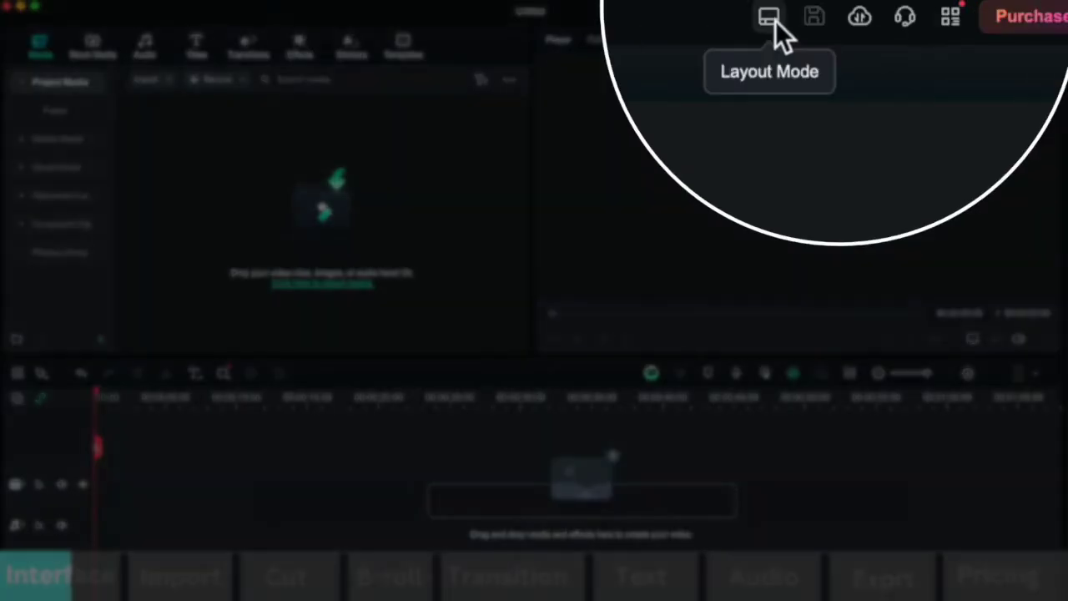
# Step: Try the Default and Organize workspace layouts and settle on the Classic layout
pyautogui.click(775, 20)
pyautogui.click(818, 73)
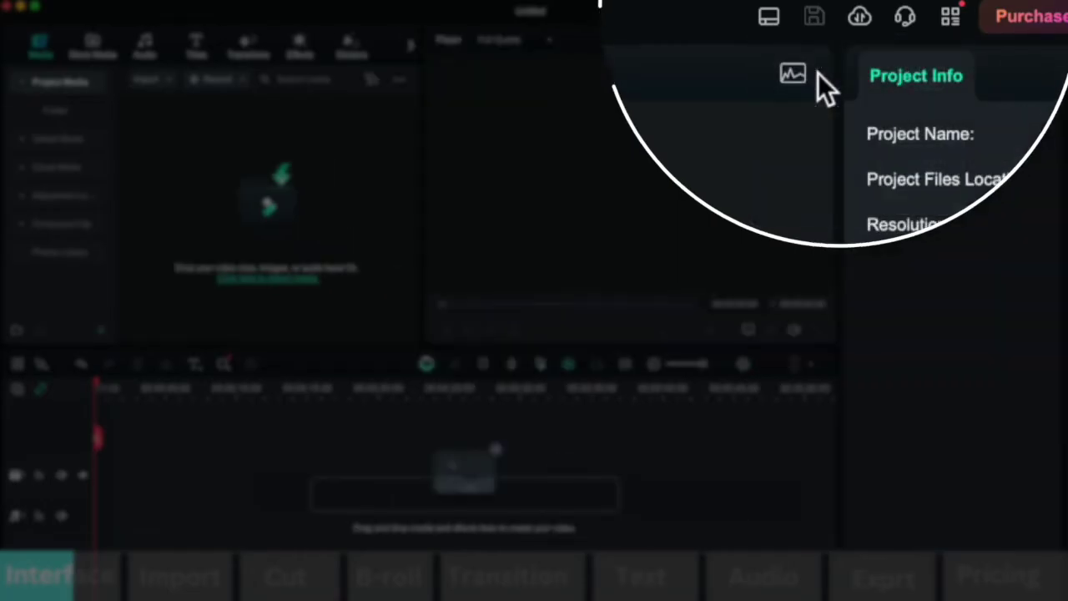
pyautogui.click(806, 12)
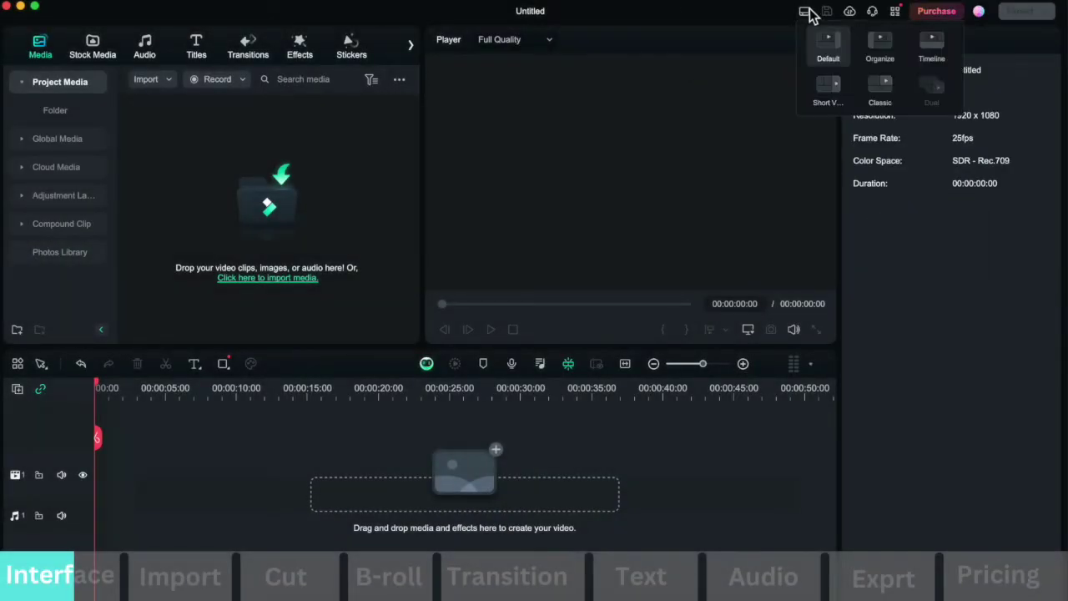
pyautogui.click(871, 42)
pyautogui.click(806, 14)
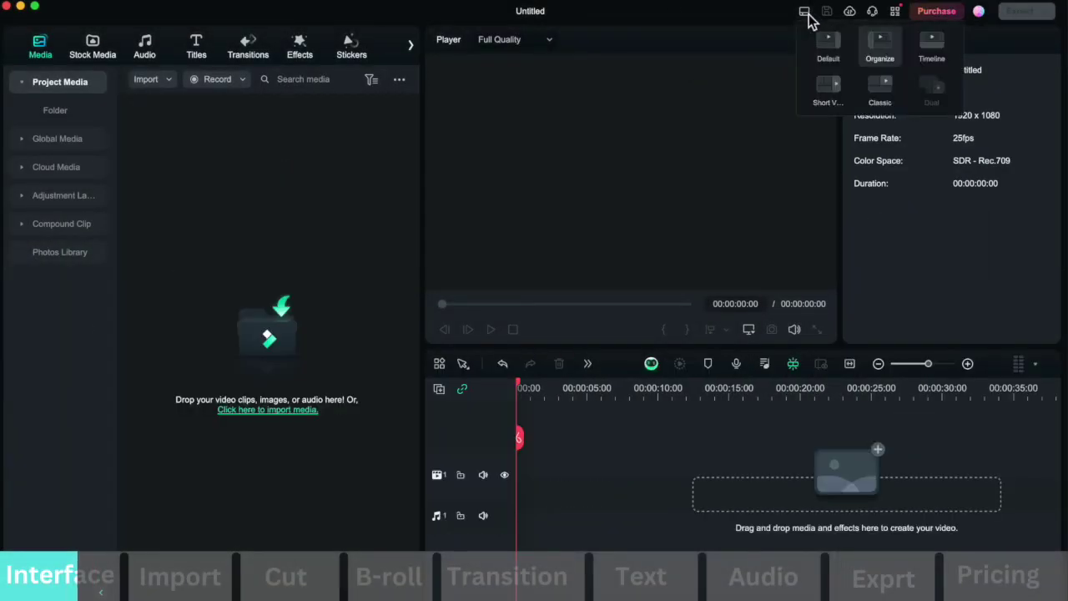
pyautogui.click(873, 93)
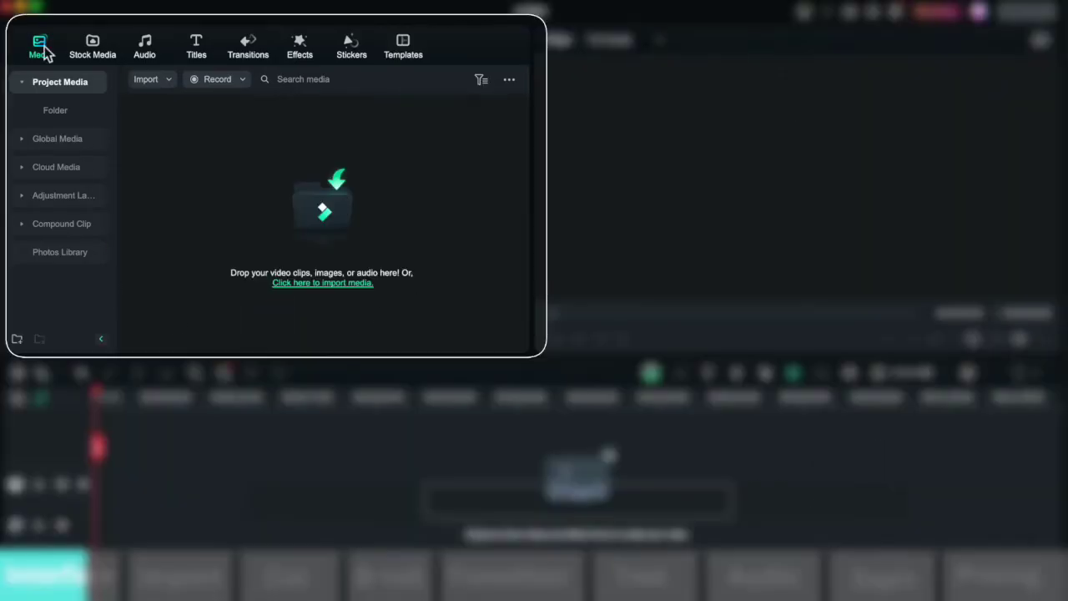
# Step: Browse the Audio and Titles libraries
pyautogui.click(144, 50)
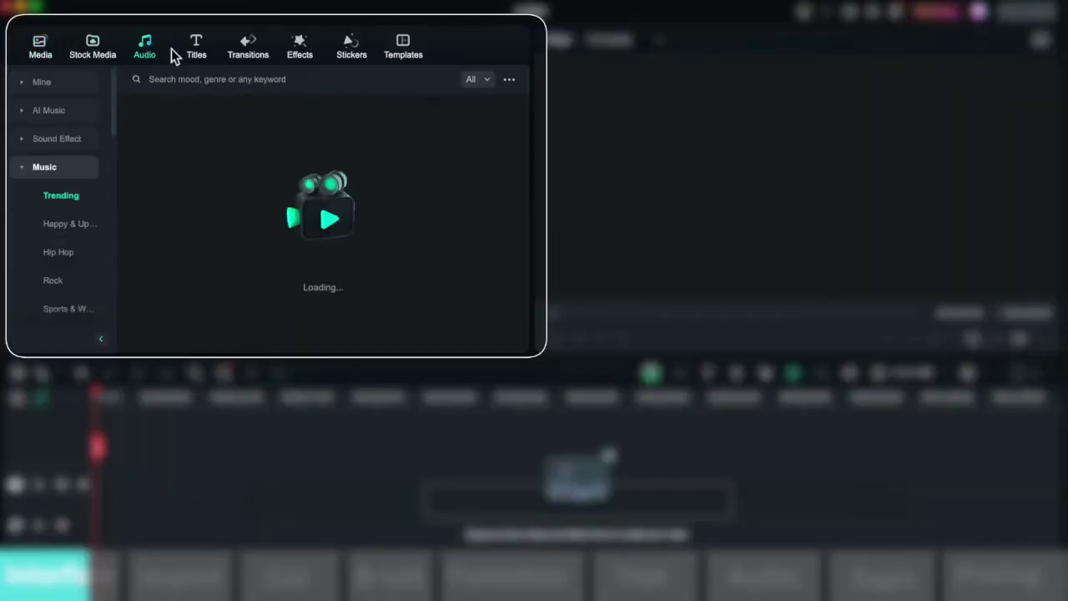
pyautogui.click(185, 52)
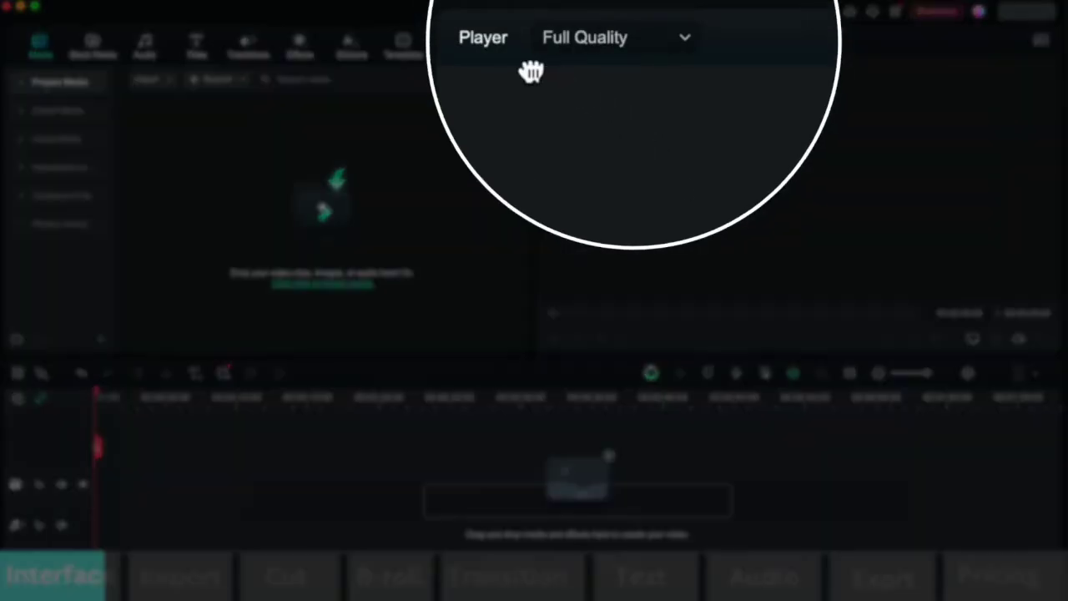
# Step: Set the player's preview quality to 1/2 Quality
pyautogui.click(686, 39)
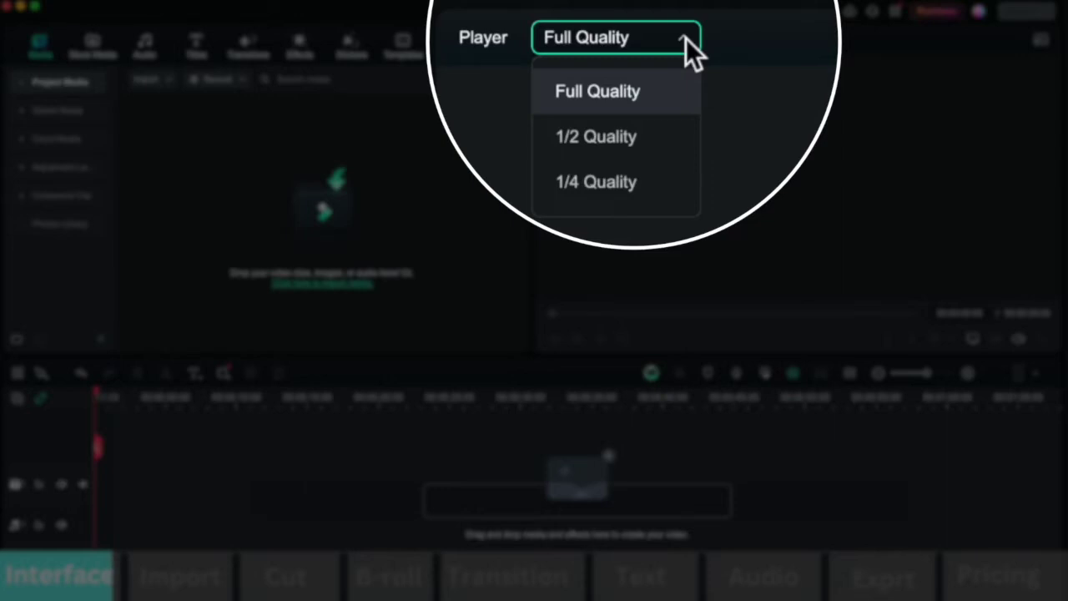
pyautogui.click(645, 126)
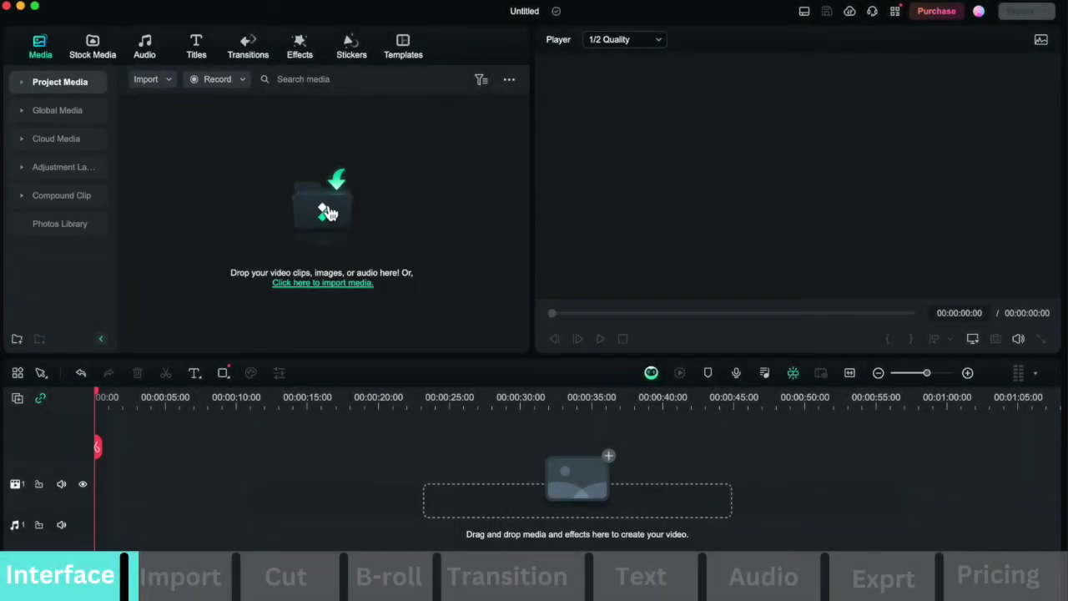
# Step: Import MVI_2454.MP4 from the tutorial folder and vlog 2.mp4 from Finder's Recents into the project media
pyautogui.click(328, 213)
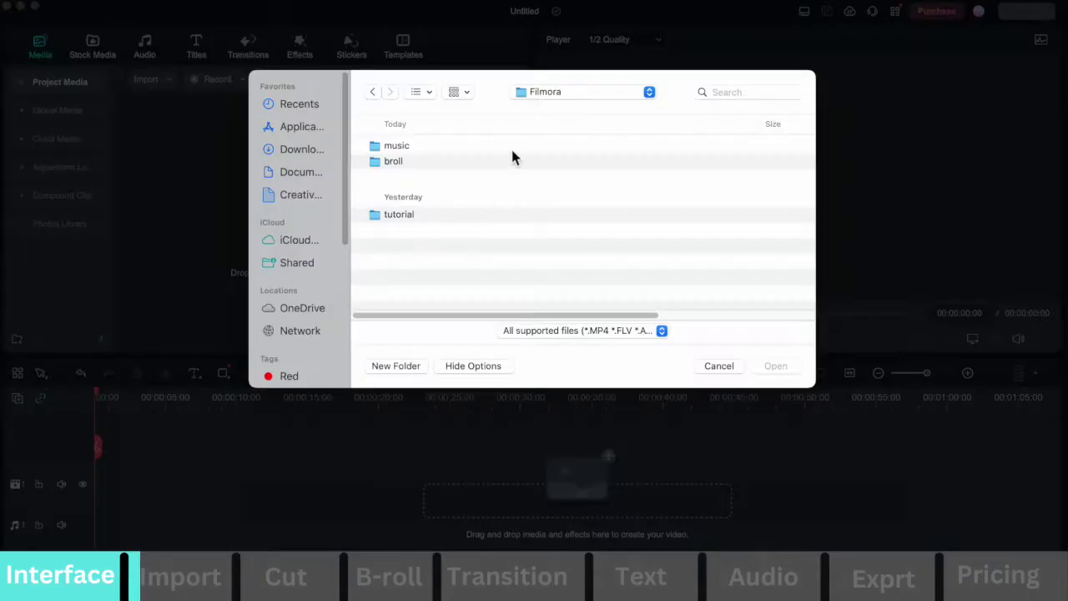
pyautogui.doubleClick(431, 214)
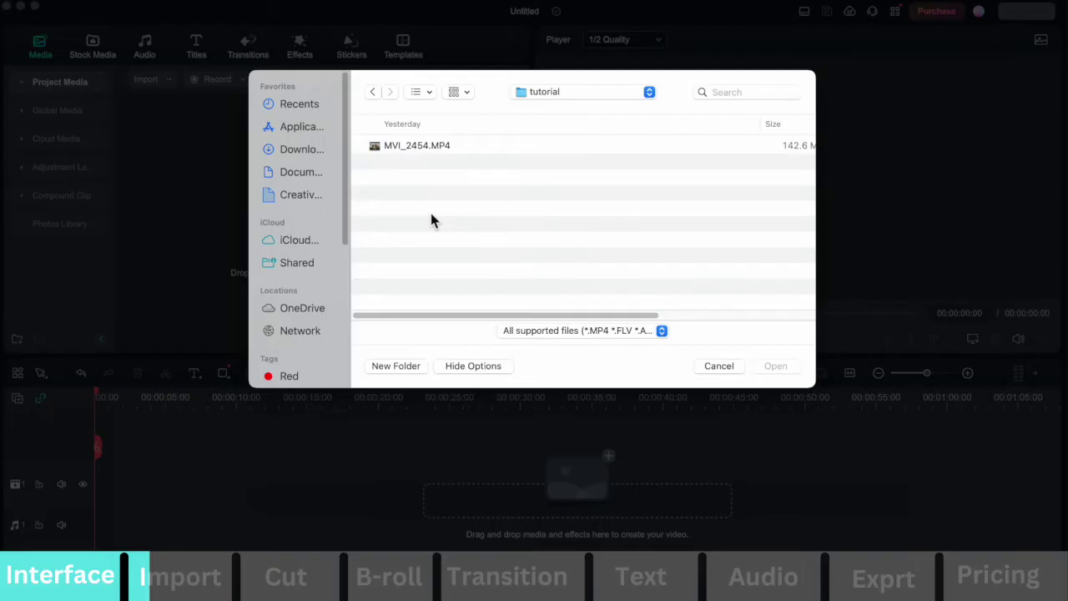
pyautogui.click(444, 146)
pyautogui.click(775, 367)
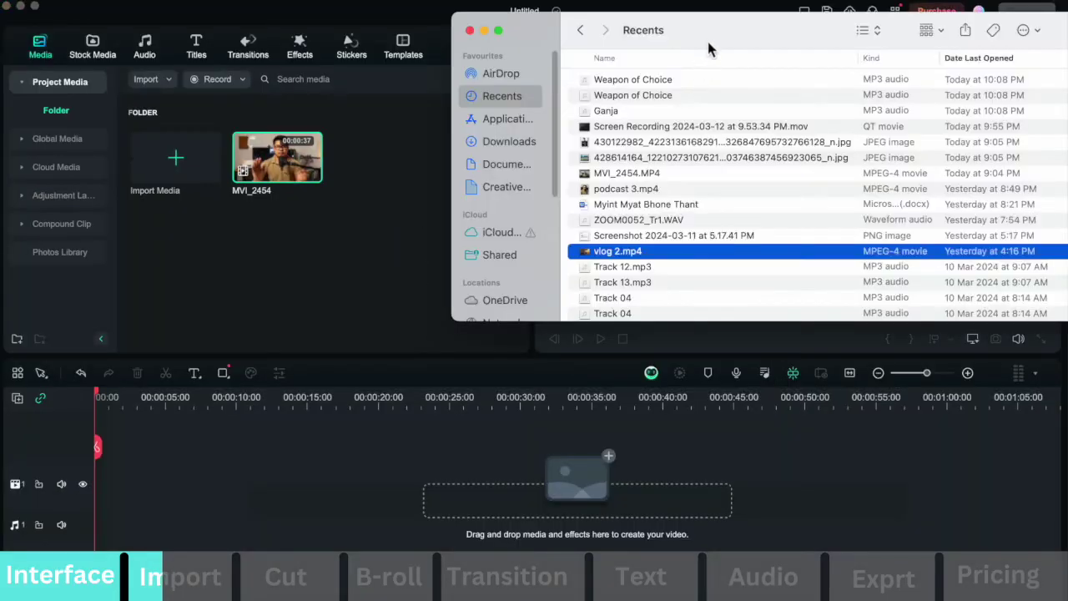
pyautogui.moveTo(707, 39); pyautogui.dragTo(741, 30)
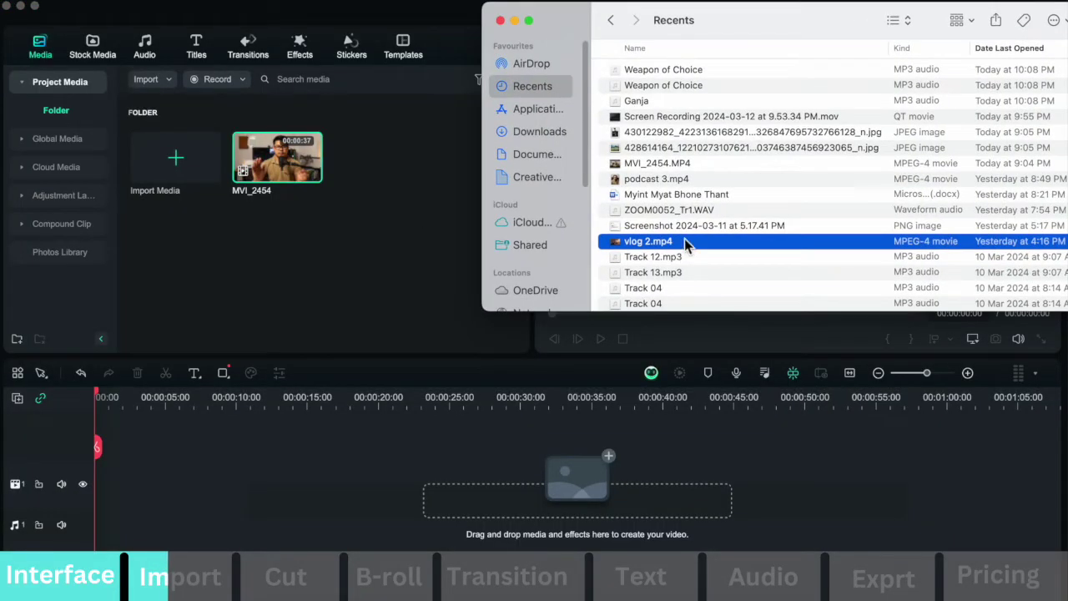
pyautogui.moveTo(708, 242); pyautogui.dragTo(390, 219)
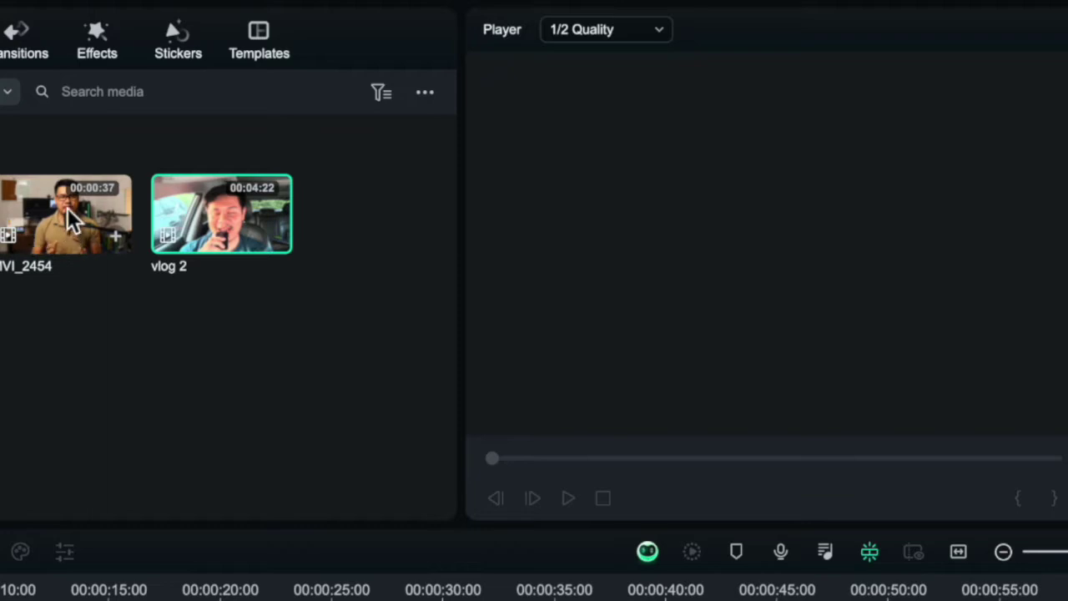
# Step: Preview MVI_2454 and place it at the start of video track 1, matching the project settings to the media at 1920 x 1080 23.97fps
pyautogui.doubleClick(4, 214)
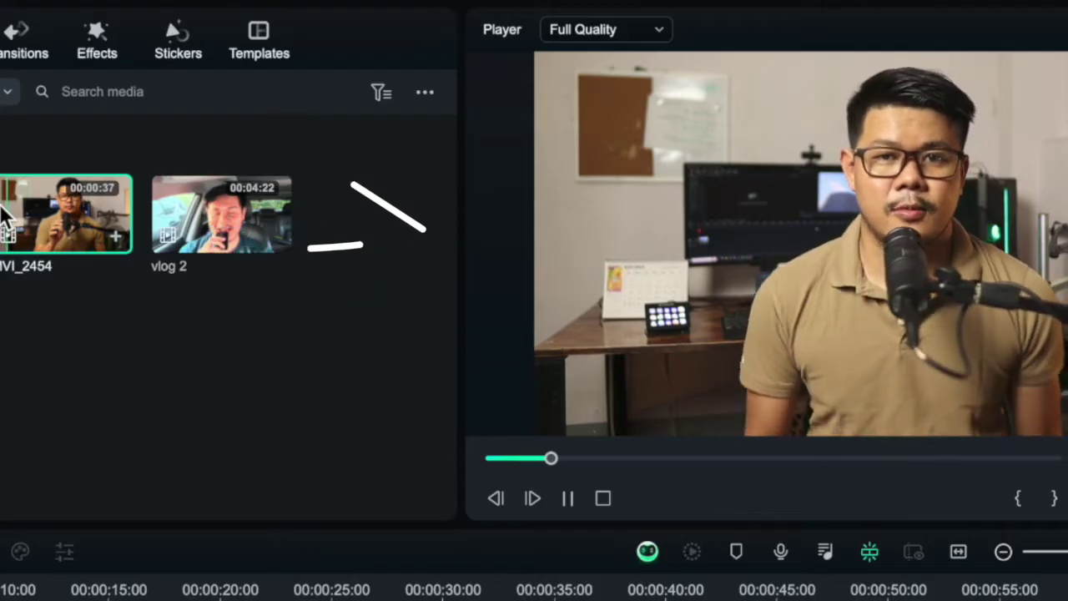
pyautogui.press('space')
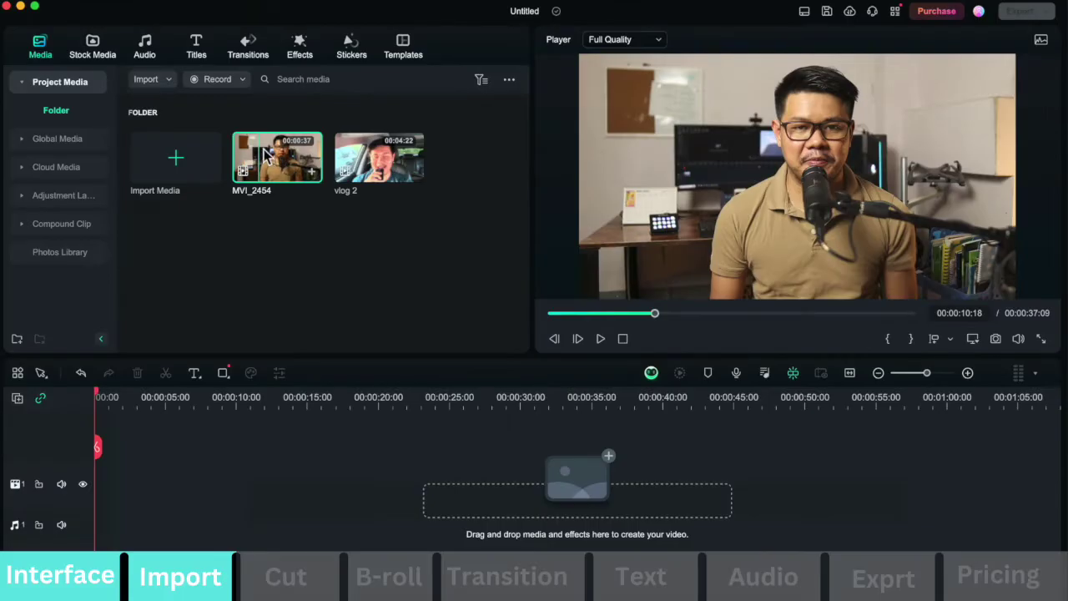
pyautogui.moveTo(265, 154); pyautogui.dragTo(104, 478)
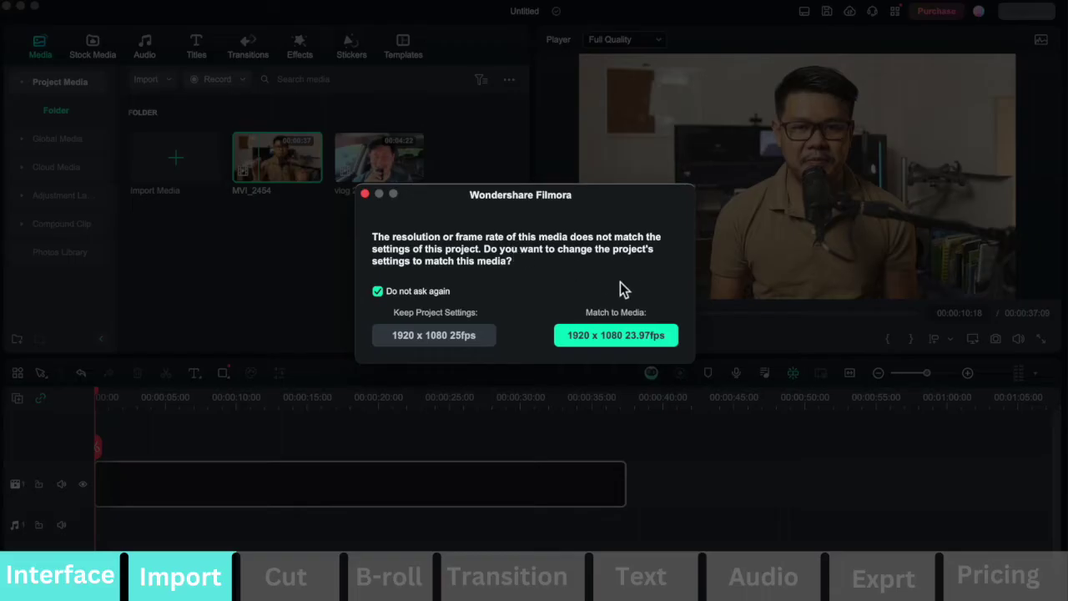
pyautogui.click(605, 336)
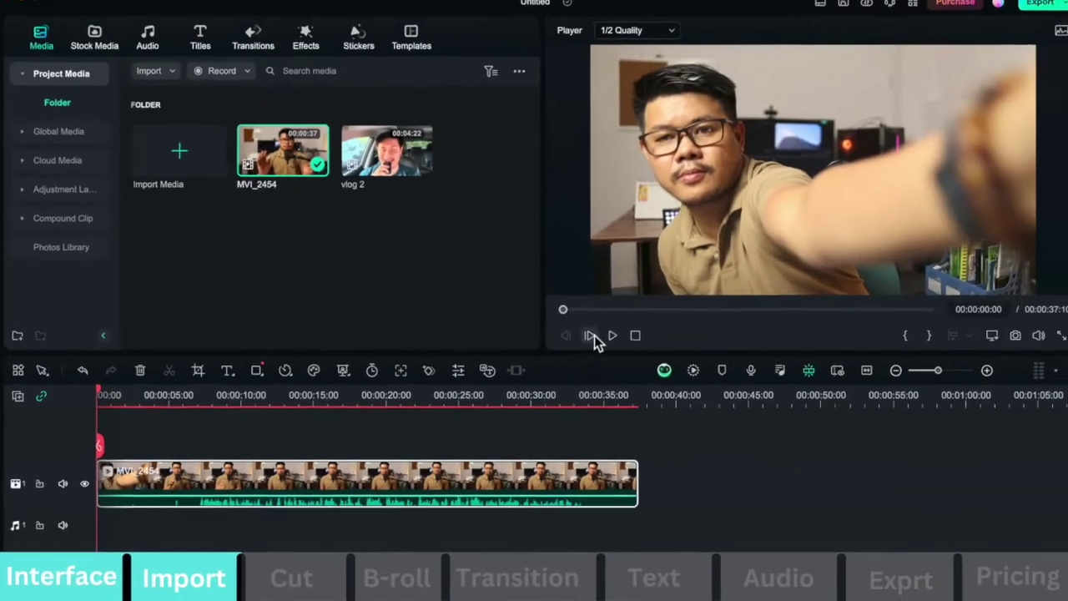
# Step: Play the timeline from the start through the first 13 seconds to review the MVI_2454 clip
pyautogui.click(612, 336)
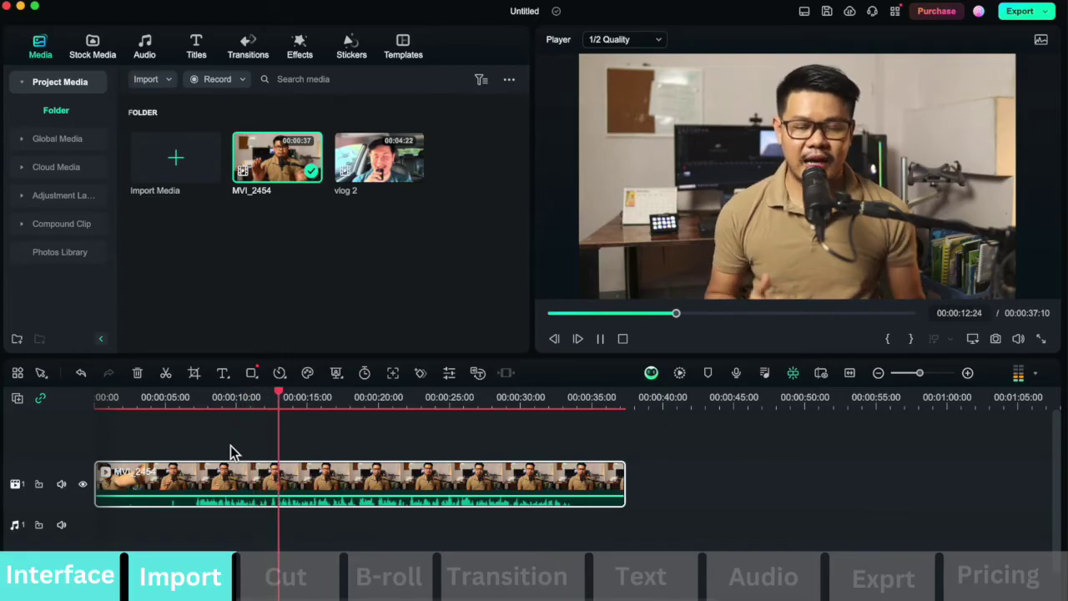
pyautogui.press('space')
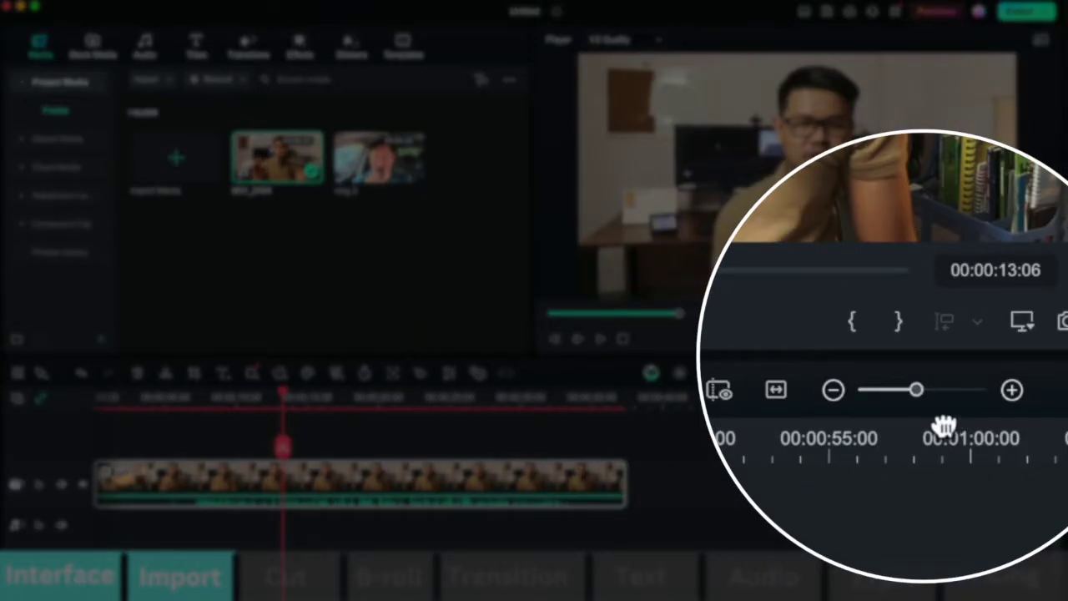
# Step: Split the MVI_2454 clip on the timeline just after the 7-second mark, where the speech begins
pyautogui.moveTo(921, 373)
pyautogui.mouseDown()
pyautogui.moveTo(936, 373)
pyautogui.moveTo(915, 374)
pyautogui.mouseUp()
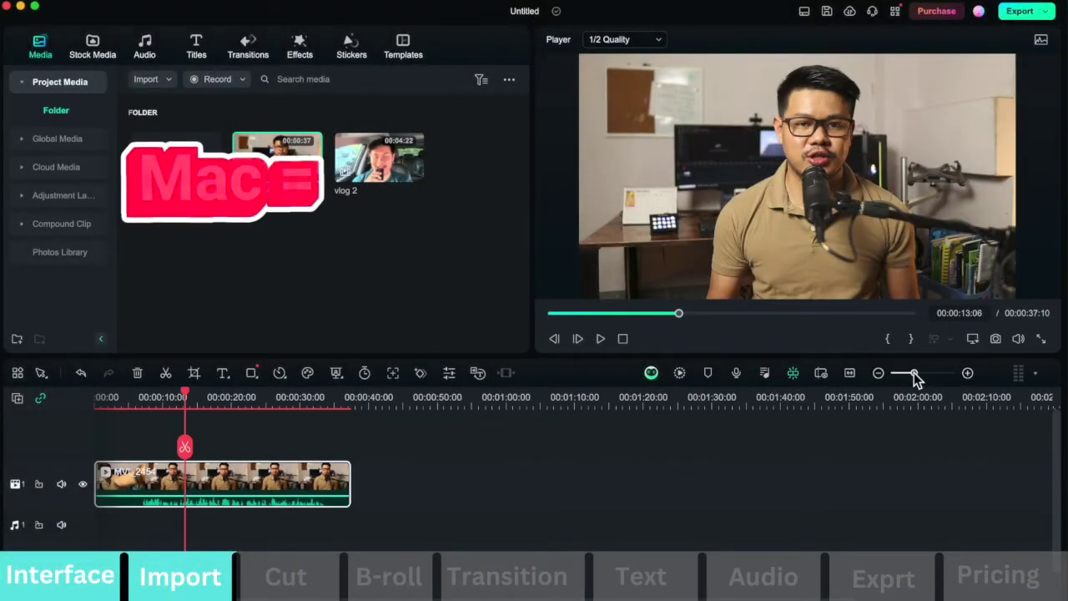
pyautogui.press('super+equal')
pyautogui.press('super+equal')
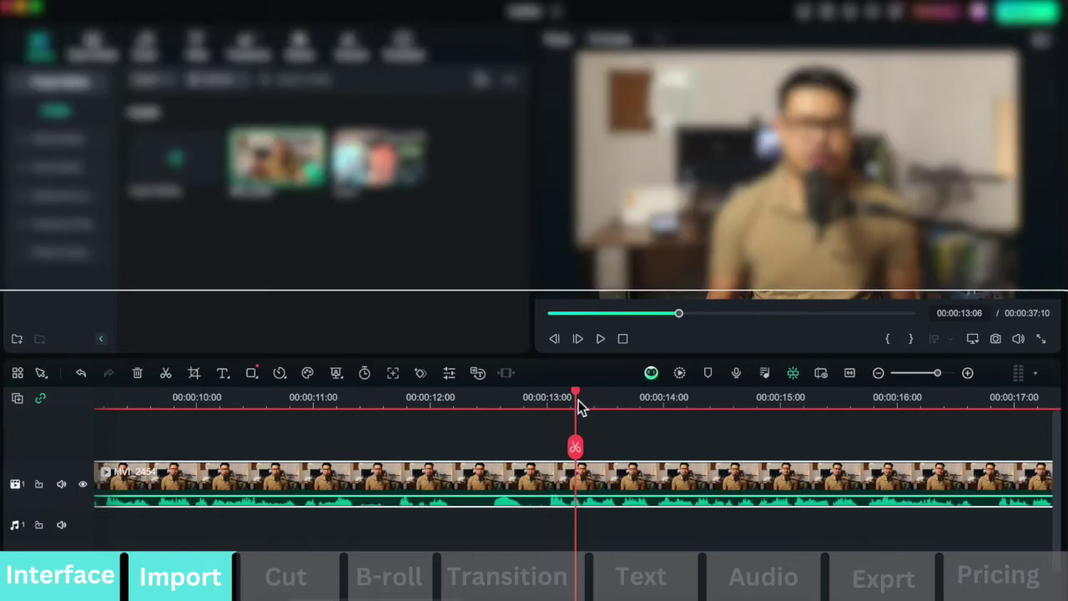
pyautogui.moveTo(579, 404); pyautogui.dragTo(372, 445)
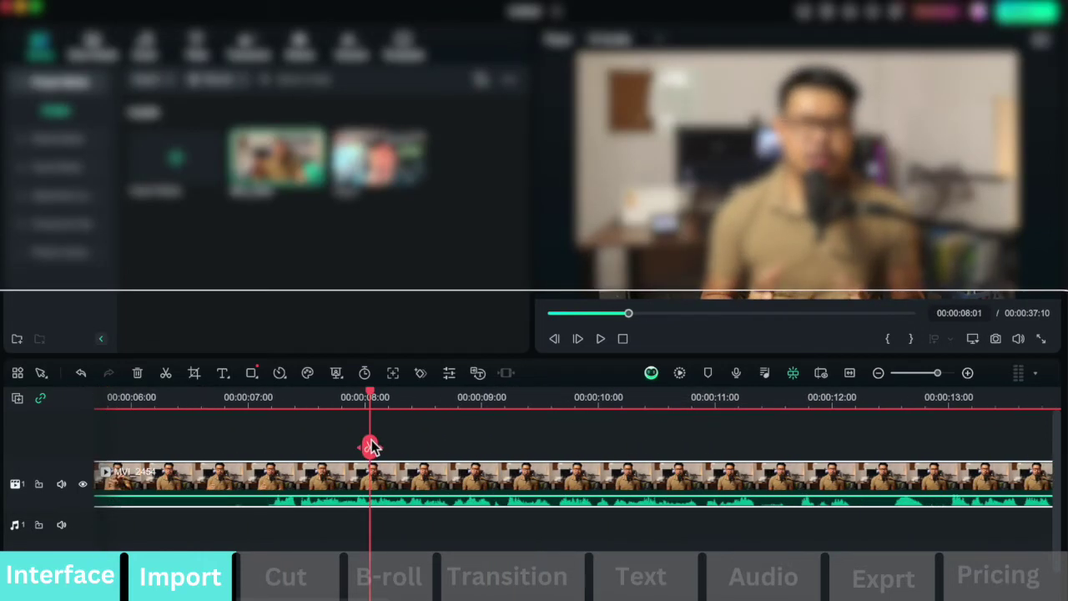
pyautogui.moveTo(370, 401); pyautogui.dragTo(270, 405)
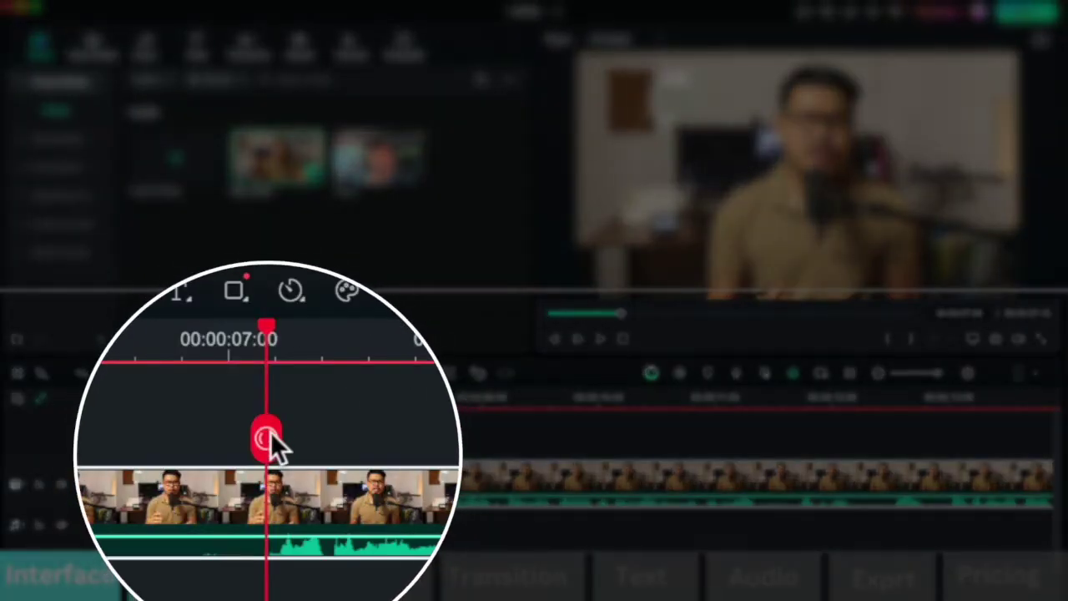
pyautogui.click(268, 434)
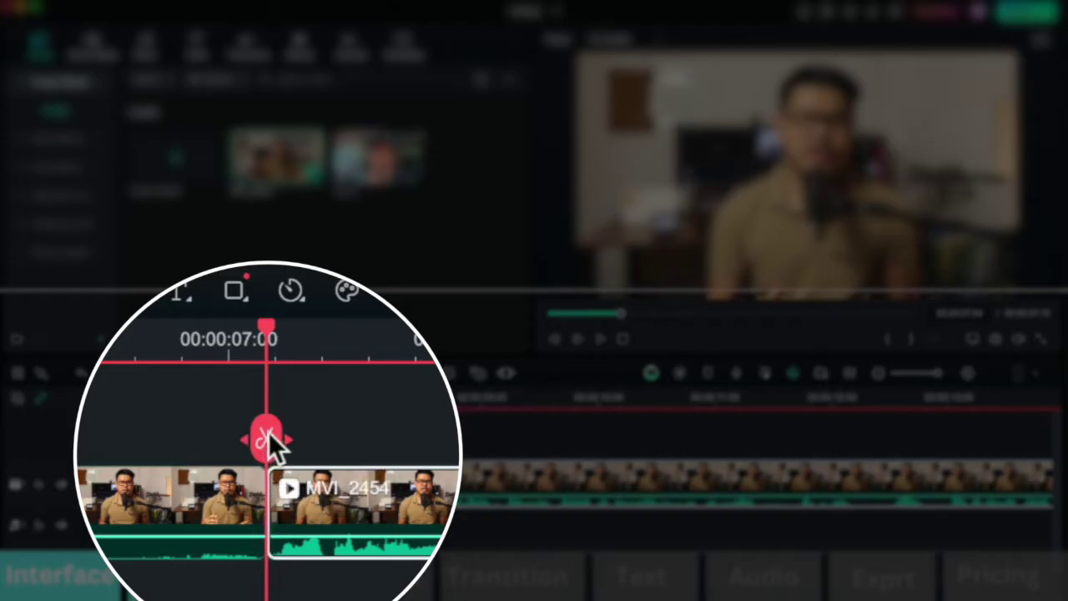
# Step: Delete the silent opening segment before the split
pyautogui.moveTo(268, 432); pyautogui.dragTo(244, 431)
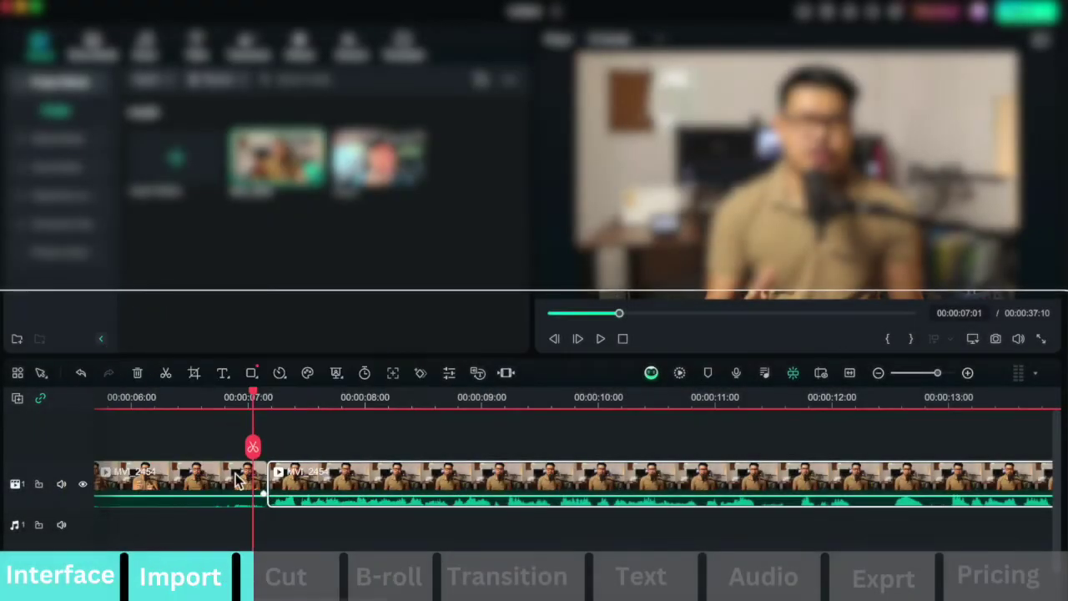
pyautogui.click(236, 486)
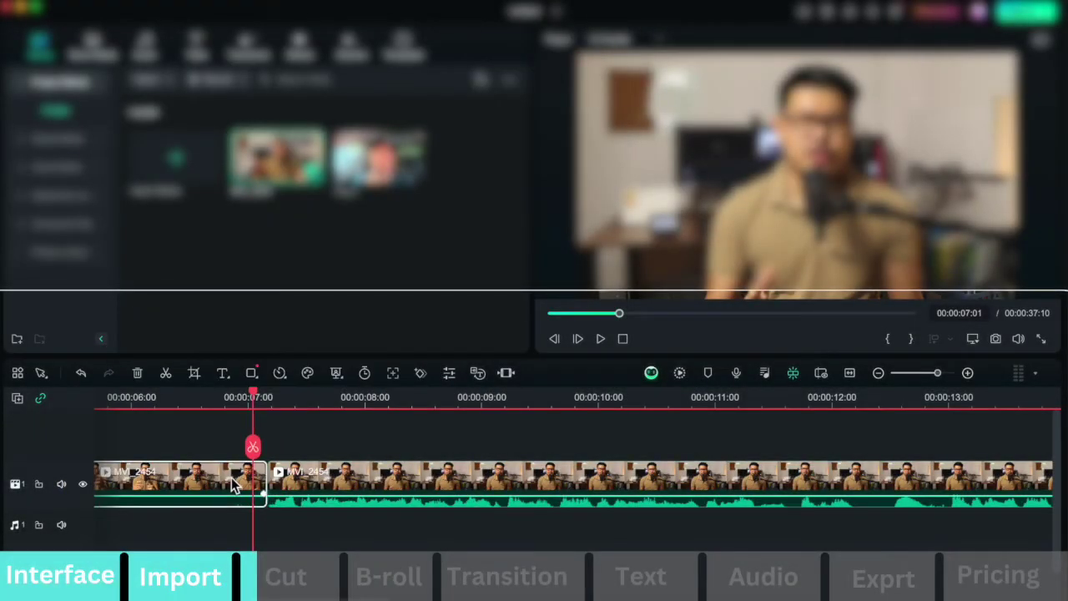
pyautogui.press('Delete')
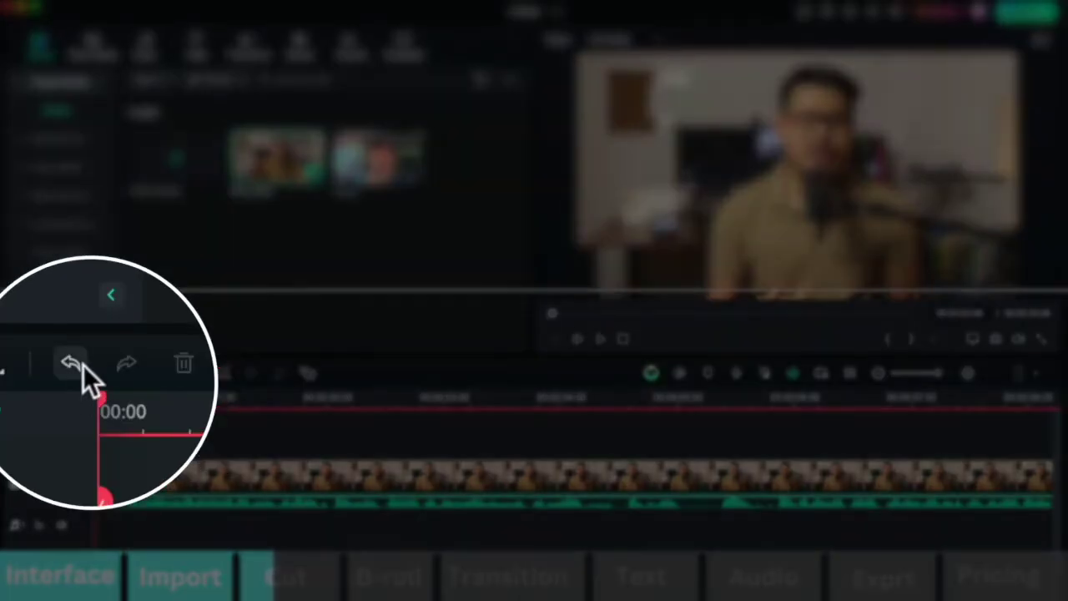
# Step: Undo both the deletion of the opening segment and the split, with the playhead placed at 00:00:07:04
pyautogui.click(81, 362)
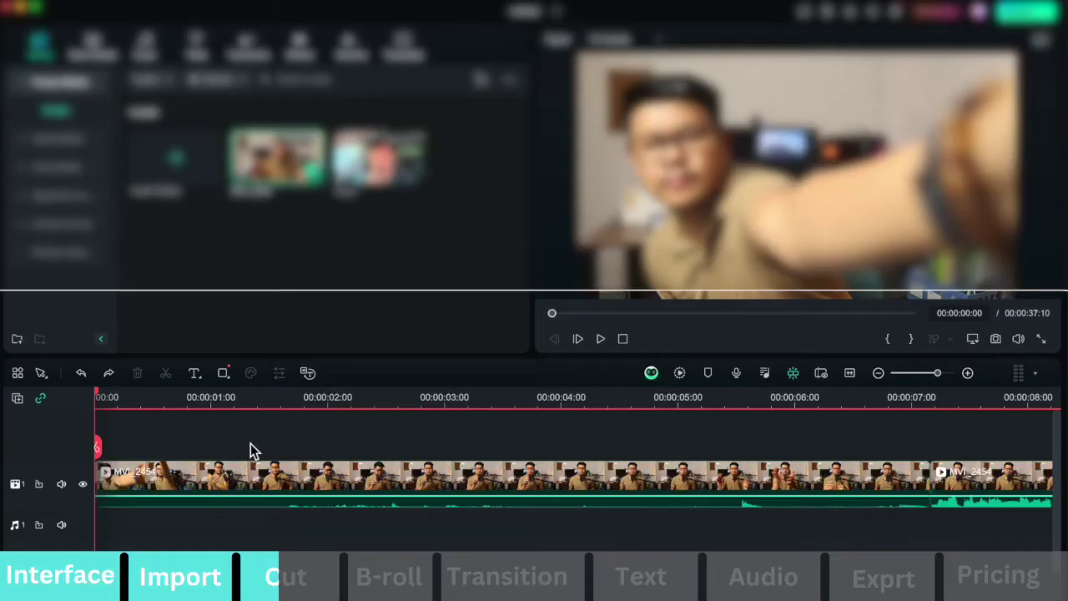
pyautogui.click(183, 451)
pyautogui.moveTo(226, 455); pyautogui.dragTo(931, 494)
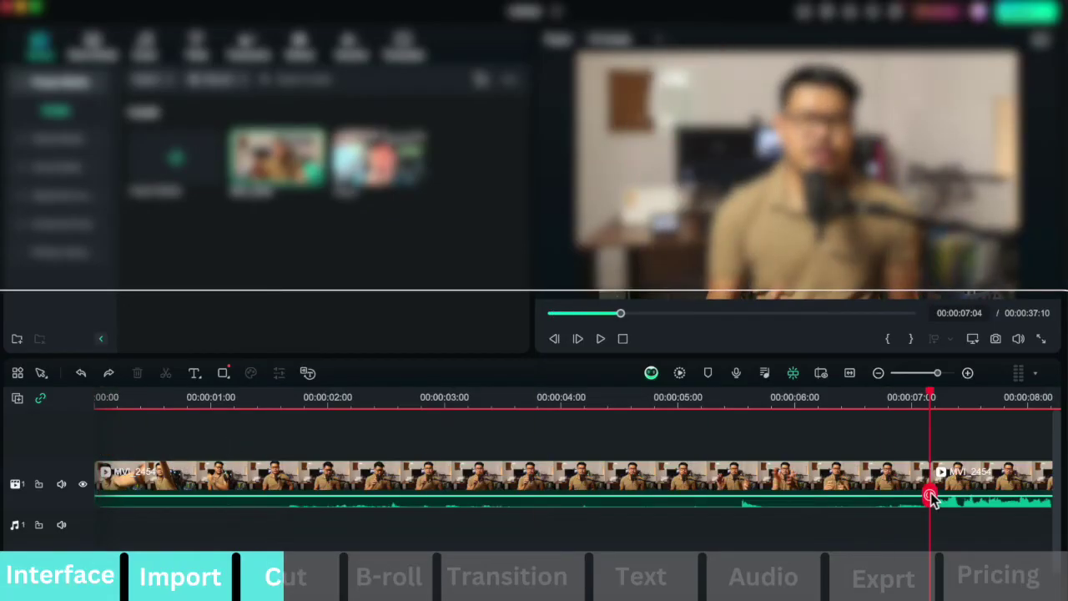
pyautogui.press('super+z')
# Step: Split the MVI_2454 clip at 00:00:07:04 and delete its opening segment, playing back the trimmed clip to check it
pyautogui.click(936, 475)
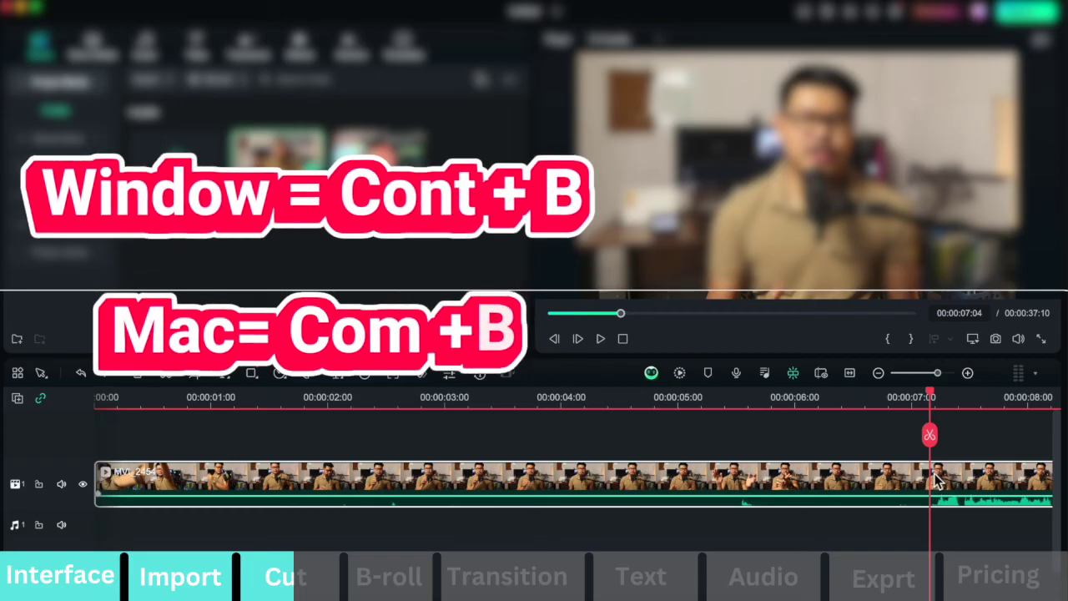
pyautogui.hotkey('ctrl', 'b')
pyautogui.moveTo(931, 435); pyautogui.dragTo(913, 436)
pyautogui.click(897, 484)
pyautogui.press('Delete')
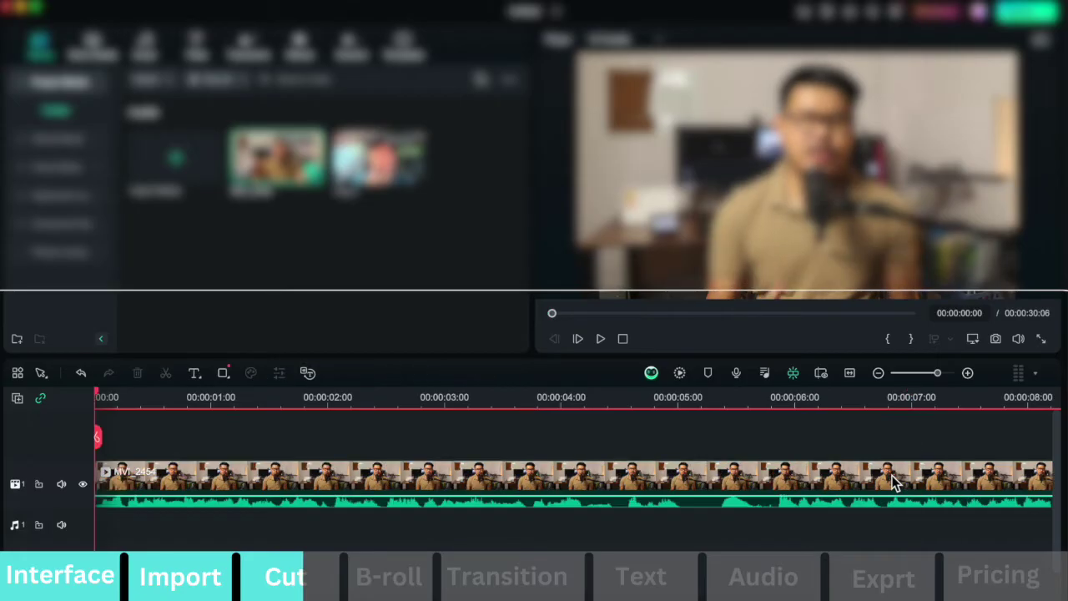
pyautogui.press('space')
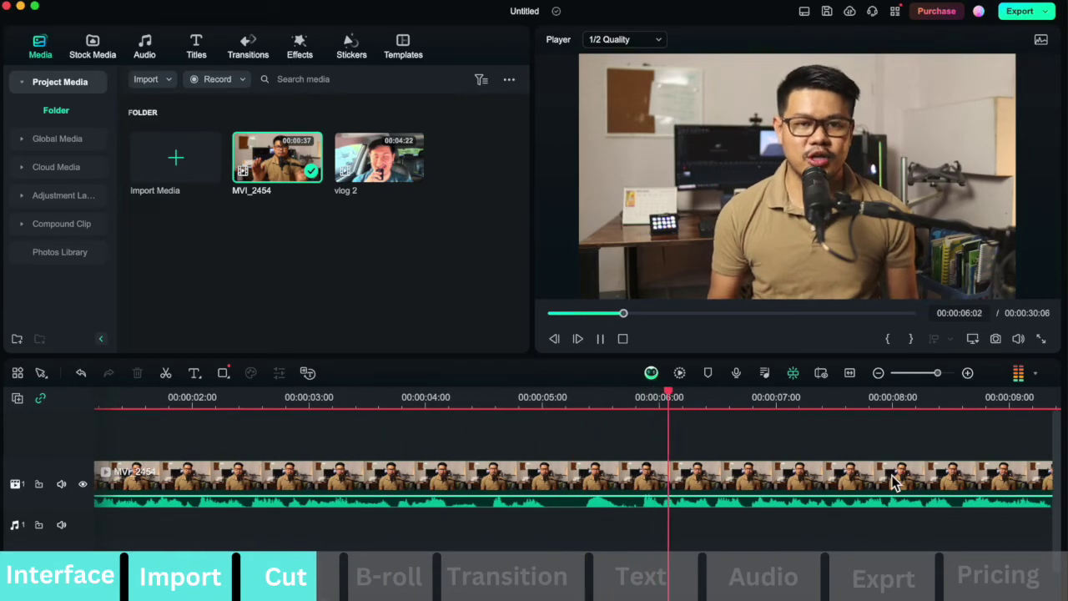
# Step: Split the MVI_2454 clip at 00:00:05:20, where the next wanted section of speech begins
pyautogui.press('space')
pyautogui.moveTo(682, 440); pyautogui.dragTo(636, 440)
pyautogui.click(643, 488)
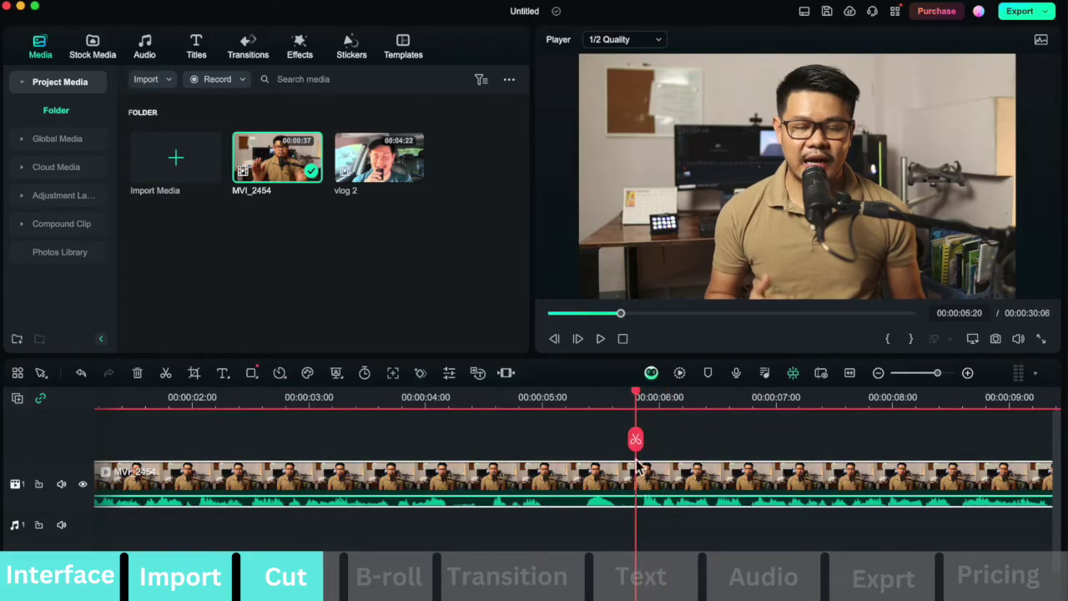
pyautogui.click(637, 443)
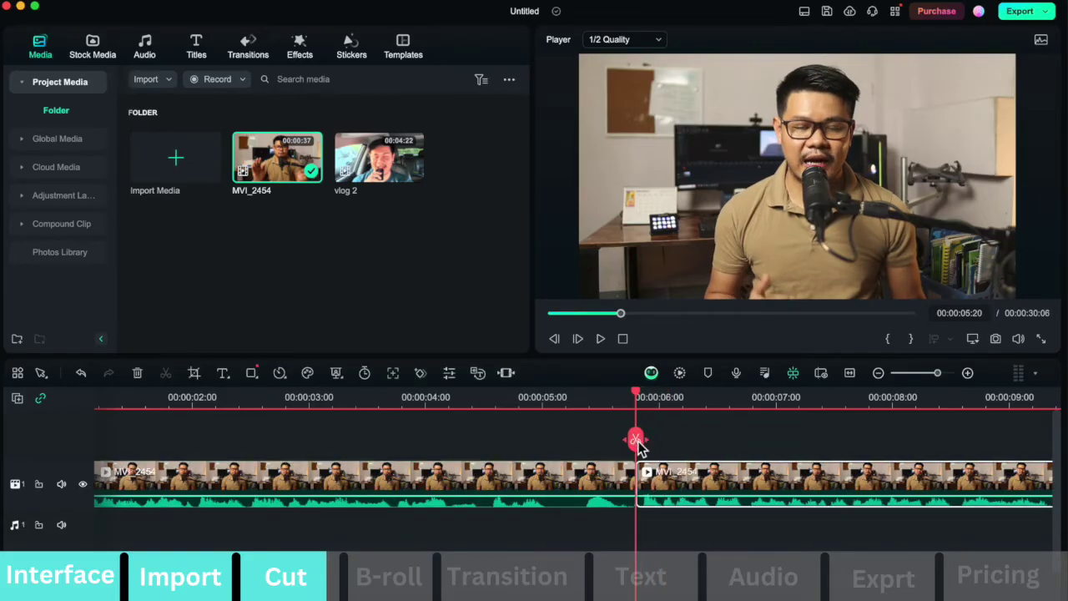
# Step: Split the MVI_2454 clip again at 00:00:04:05 and delete the unwanted segment between the two splits
pyautogui.moveTo(634, 443); pyautogui.dragTo(380, 451)
pyautogui.press('space')
pyautogui.press('space')
pyautogui.click(479, 489)
pyautogui.click(449, 450)
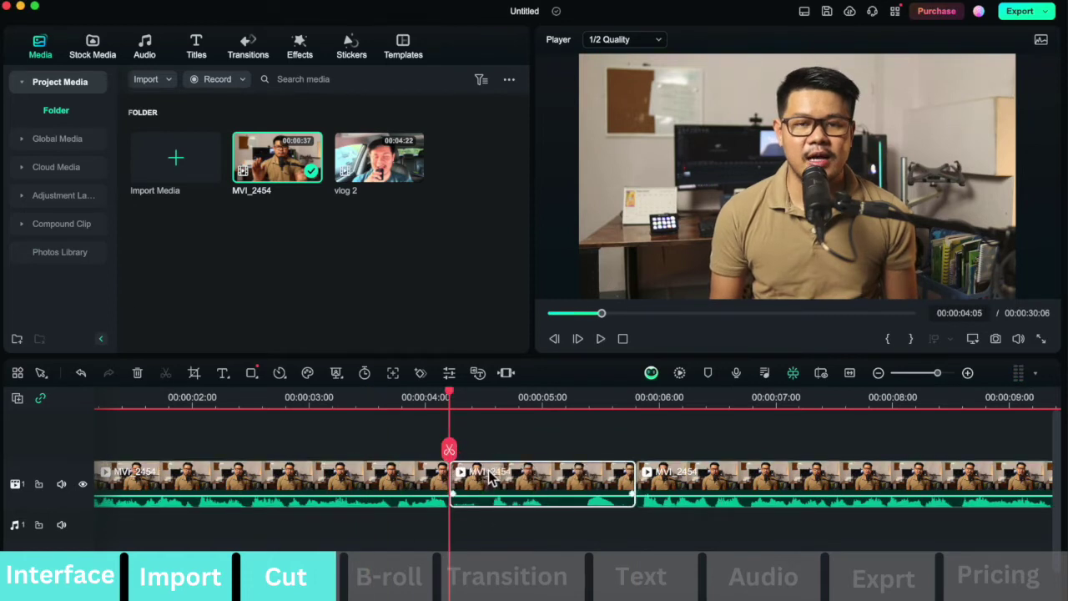
pyautogui.press('Delete')
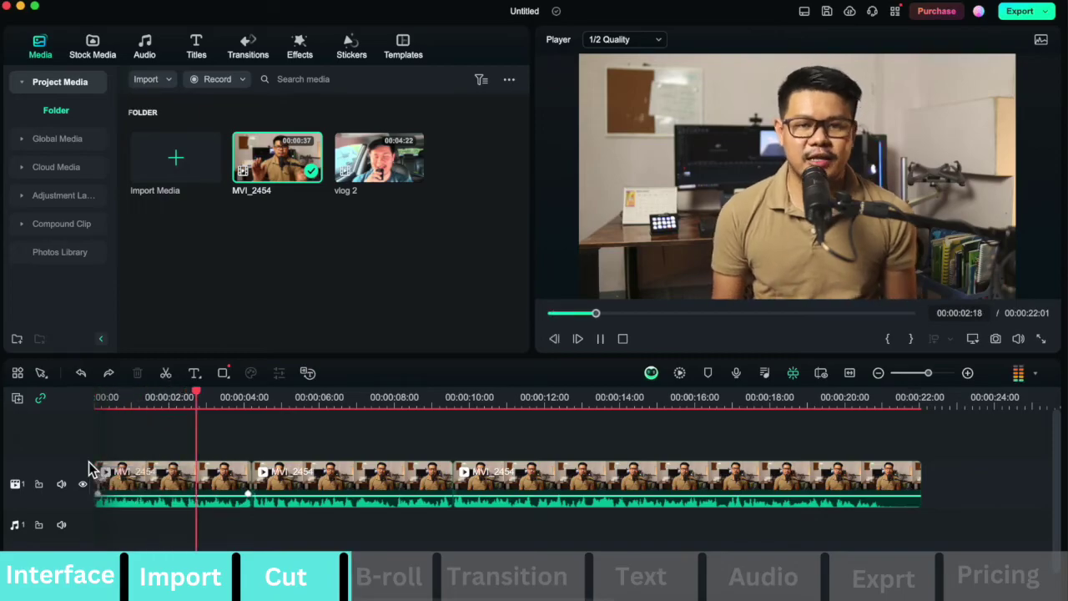
# Step: Find the first B-roll spot by playing the edit and place a timeline marker at about 00:00:02:00
pyautogui.press('space')
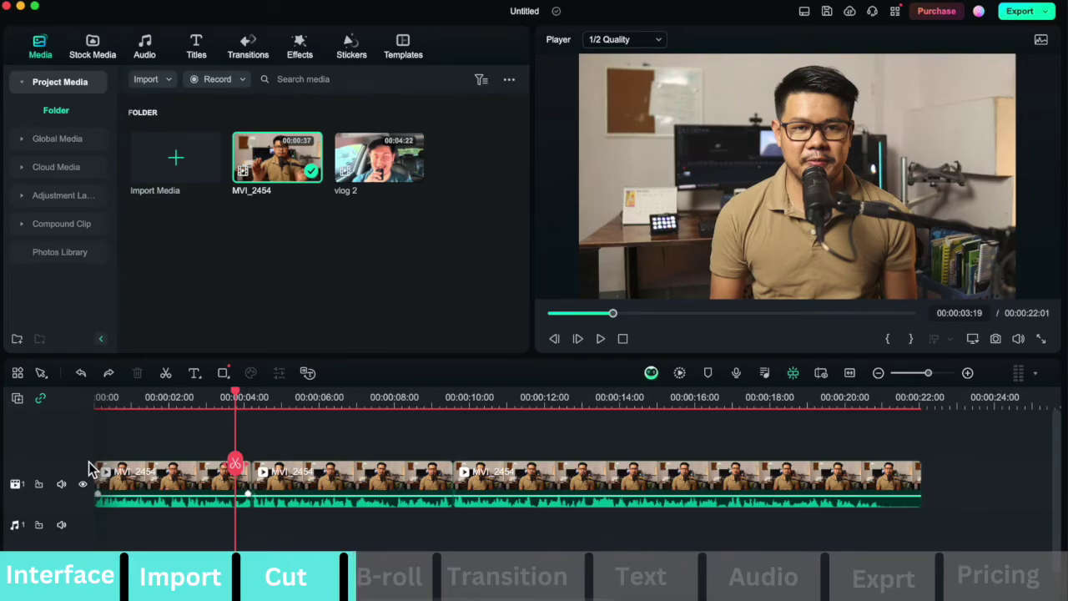
pyautogui.moveTo(240, 473); pyautogui.dragTo(172, 453)
pyautogui.press('space')
pyautogui.press('space')
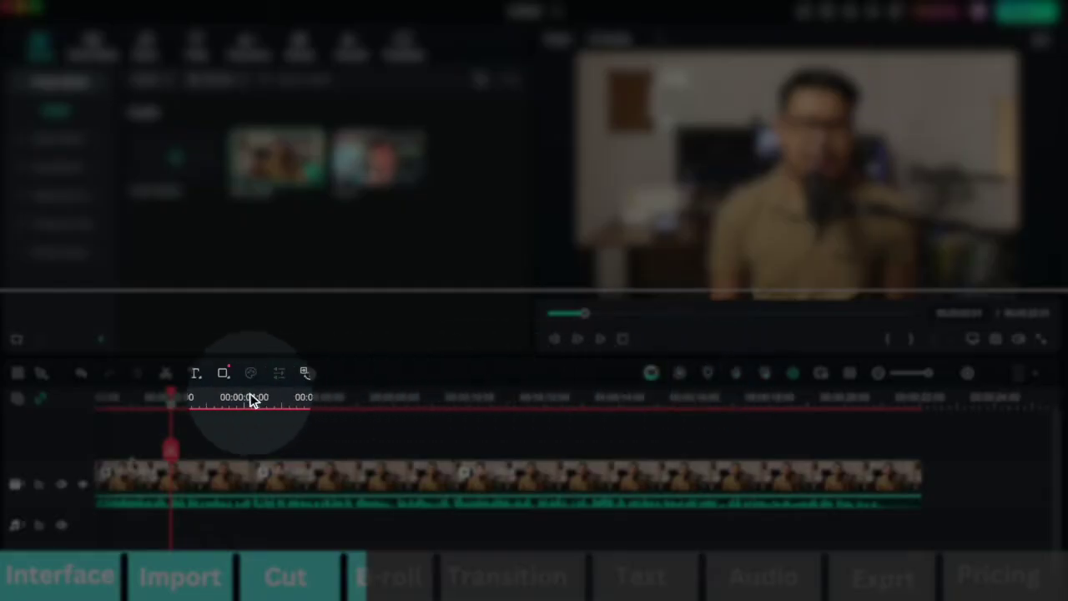
pyautogui.moveTo(172, 448); pyautogui.dragTo(222, 448)
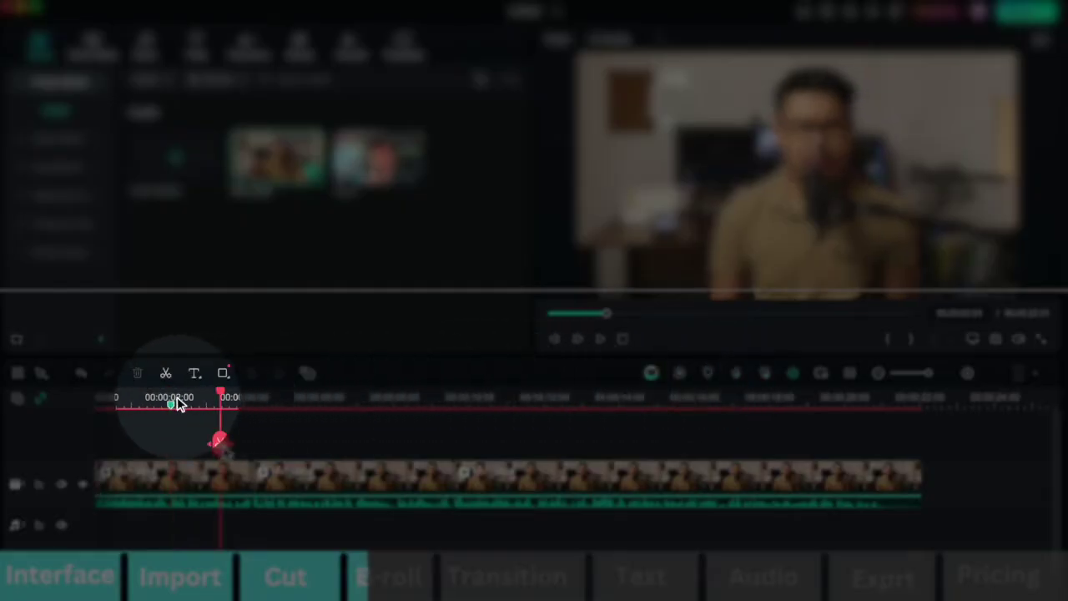
pyautogui.moveTo(174, 400); pyautogui.dragTo(166, 443)
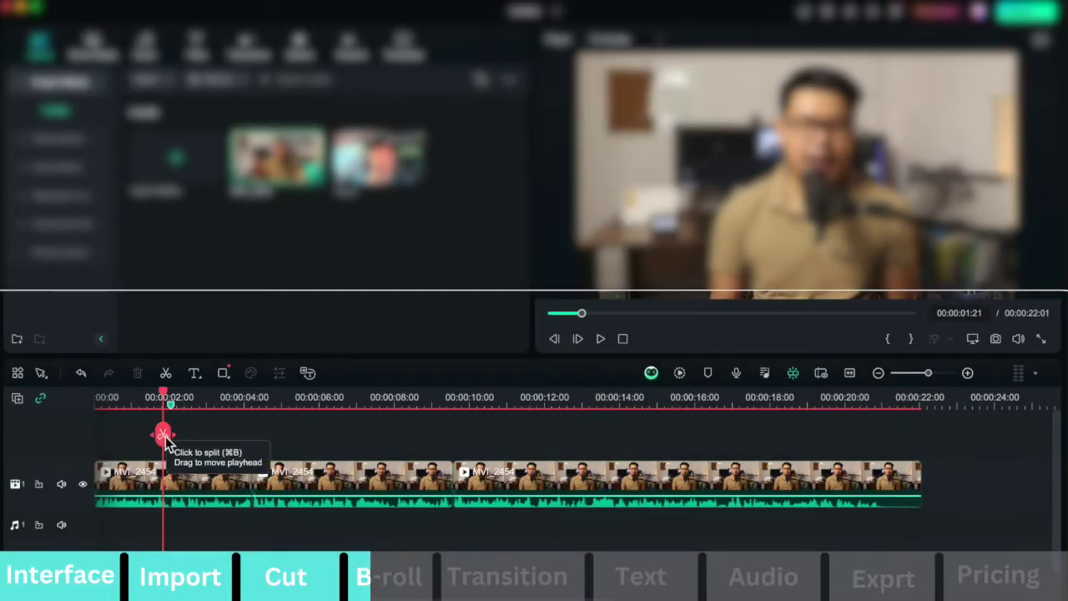
# Step: Play on to the second B-roll spot and place a timeline marker at 00:00:06:08
pyautogui.press('space')
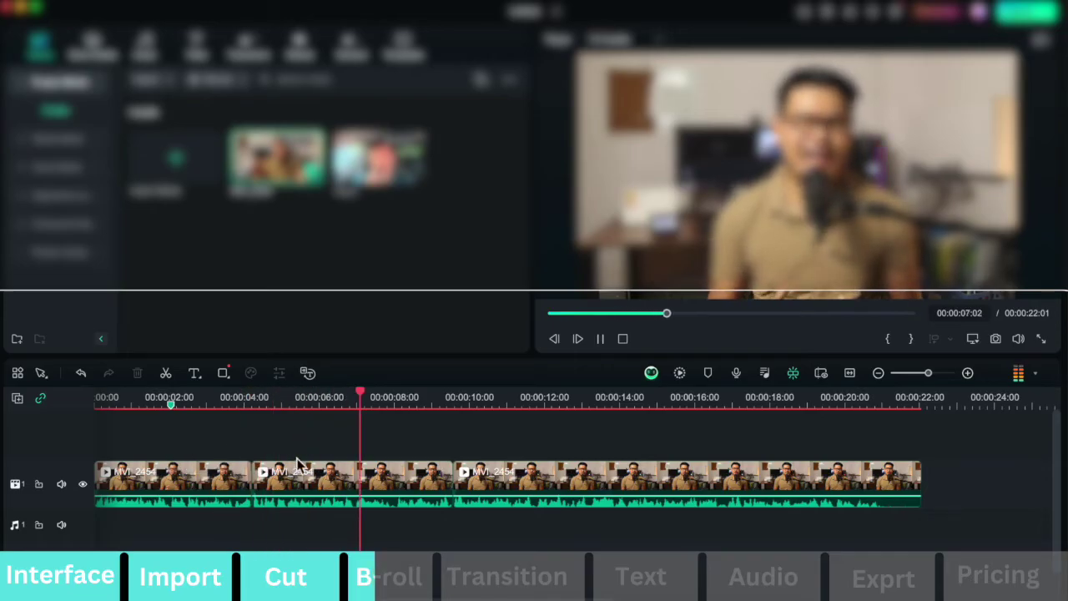
pyautogui.press('space')
pyautogui.moveTo(392, 440); pyautogui.dragTo(334, 434)
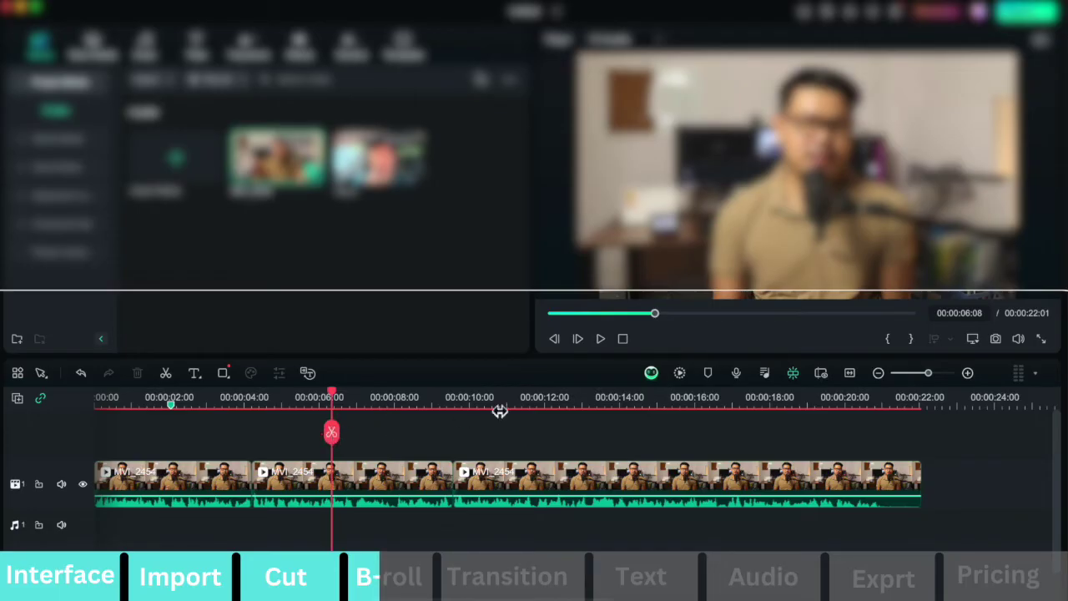
pyautogui.click(709, 374)
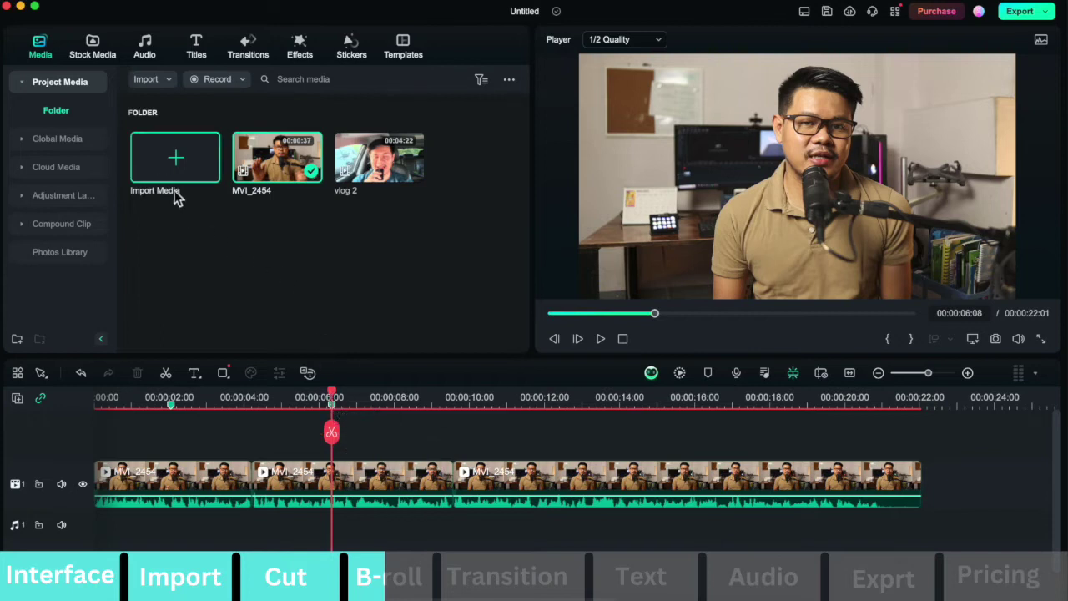
# Step: Import filmora.jpeg, video editing.mp4 and social media.mp4 from the broll folder into the project media
pyautogui.click(164, 163)
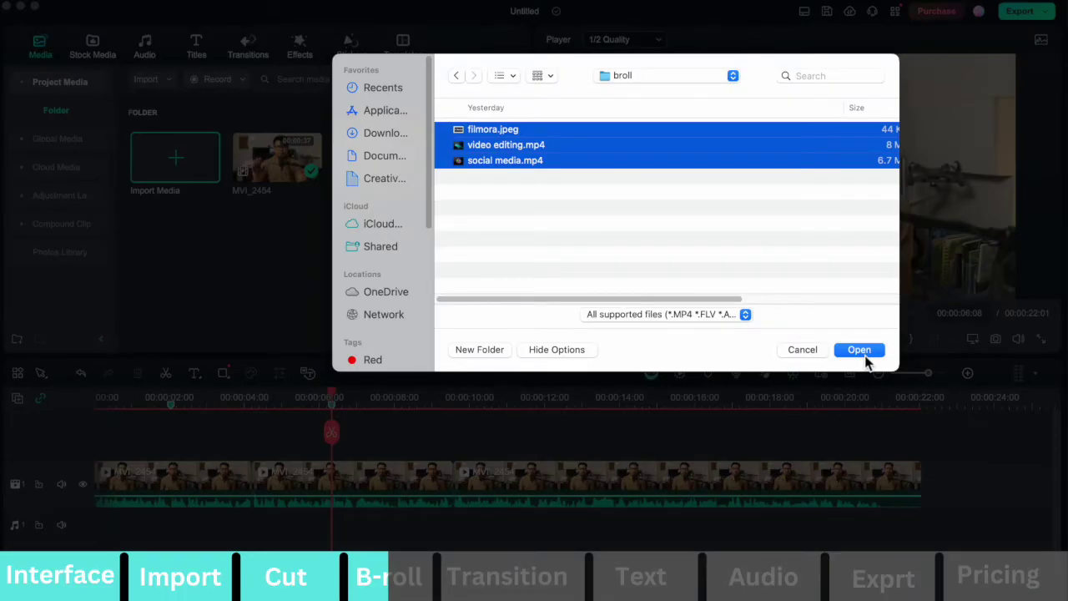
pyautogui.click(864, 352)
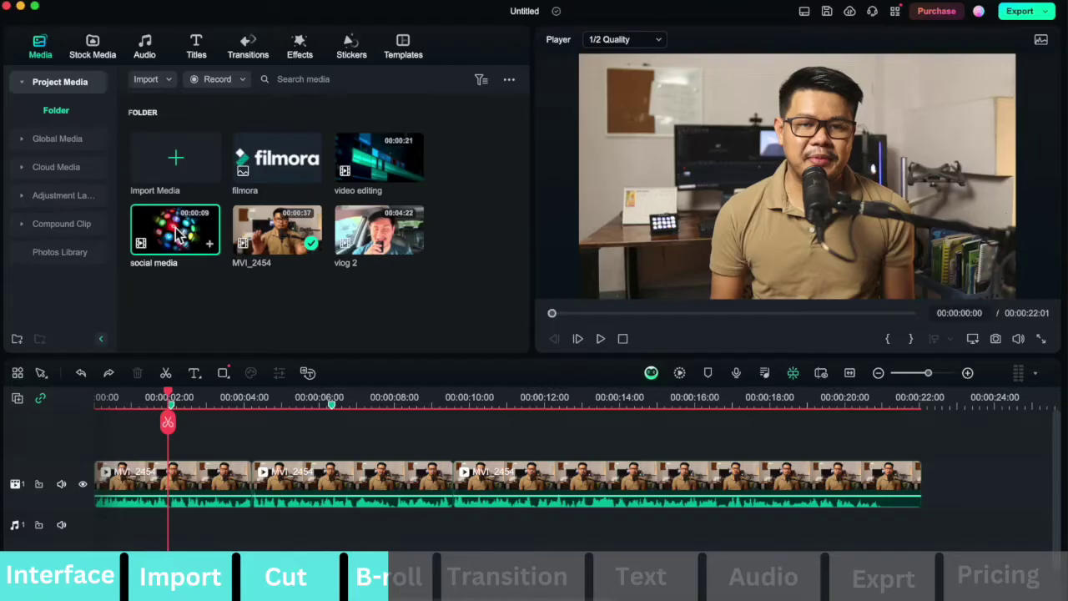
# Step: Place the social media clip on a track above MVI_2454 at about 00:00:01:14 and trim its end to the first cut below
pyautogui.moveTo(186, 234); pyautogui.dragTo(190, 446)
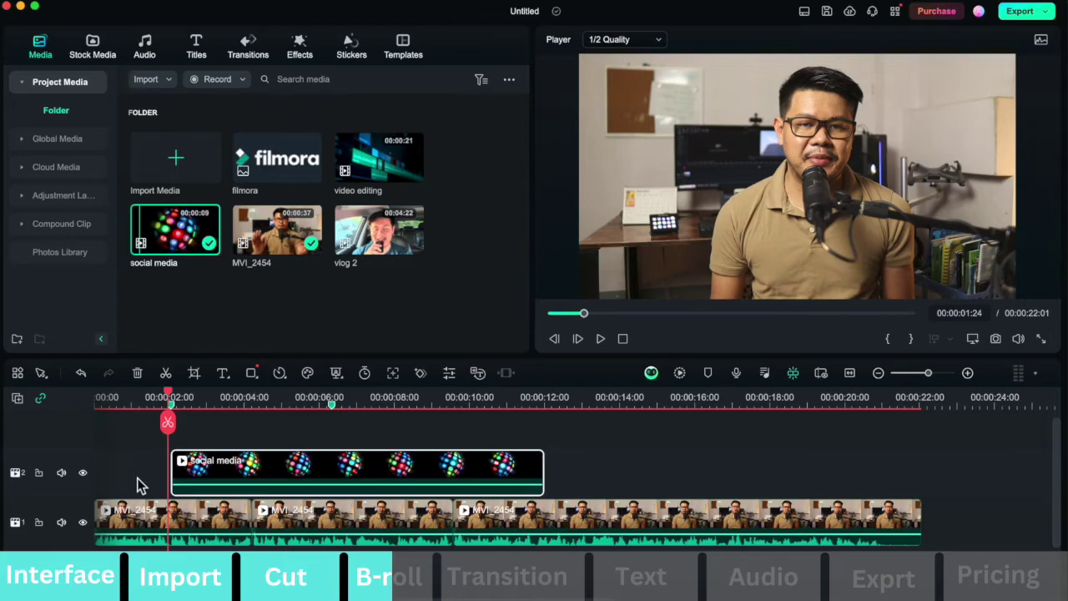
pyautogui.click(81, 375)
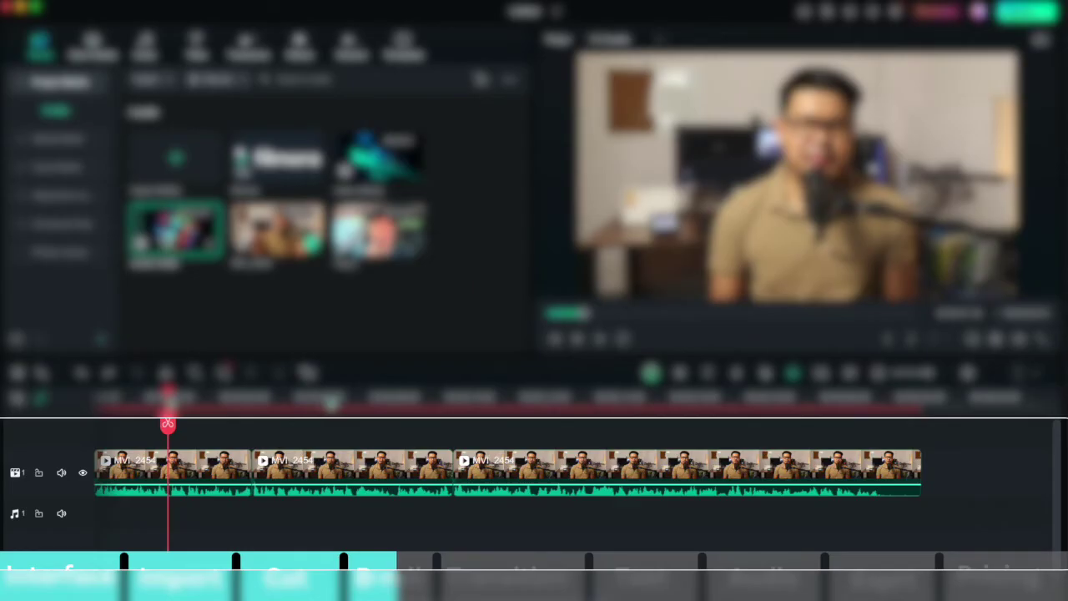
pyautogui.moveTo(171, 235); pyautogui.dragTo(178, 426)
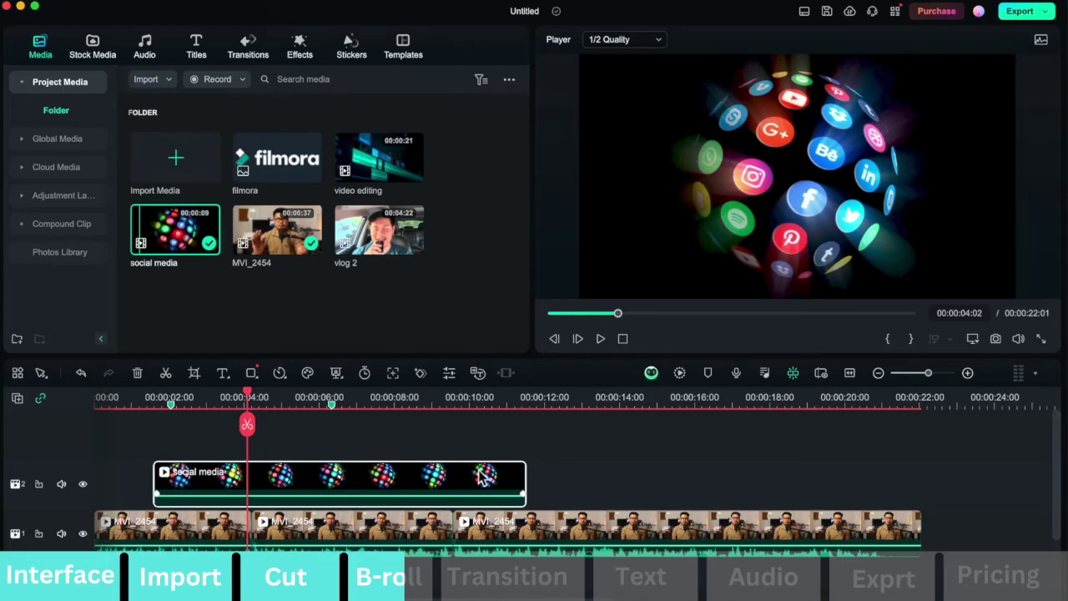
pyautogui.moveTo(528, 485); pyautogui.dragTo(522, 485)
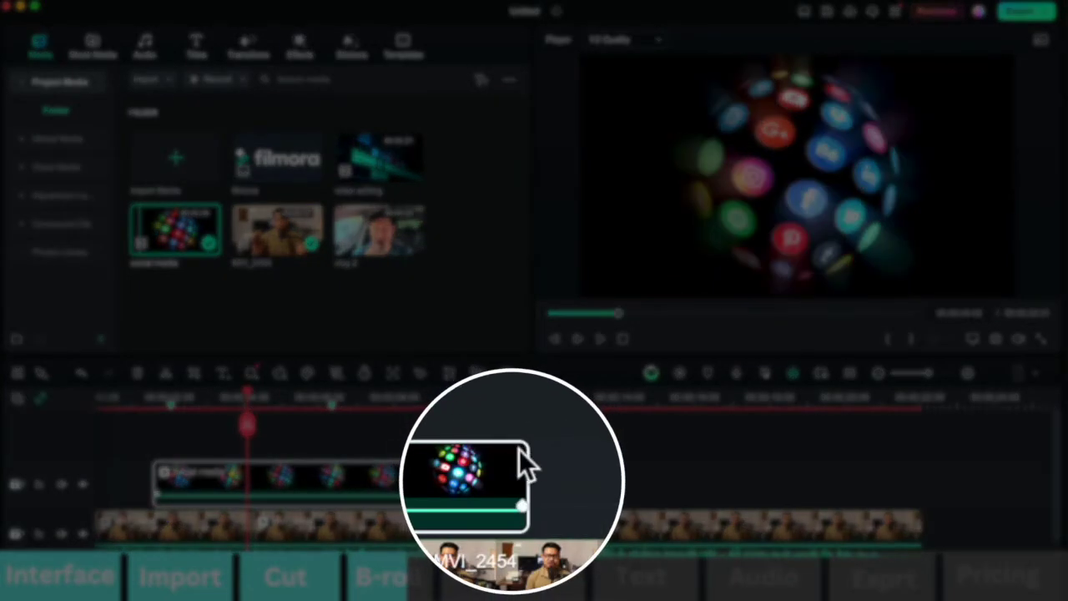
pyautogui.moveTo(525, 475); pyautogui.dragTo(331, 484)
pyautogui.moveTo(331, 483); pyautogui.dragTo(251, 484)
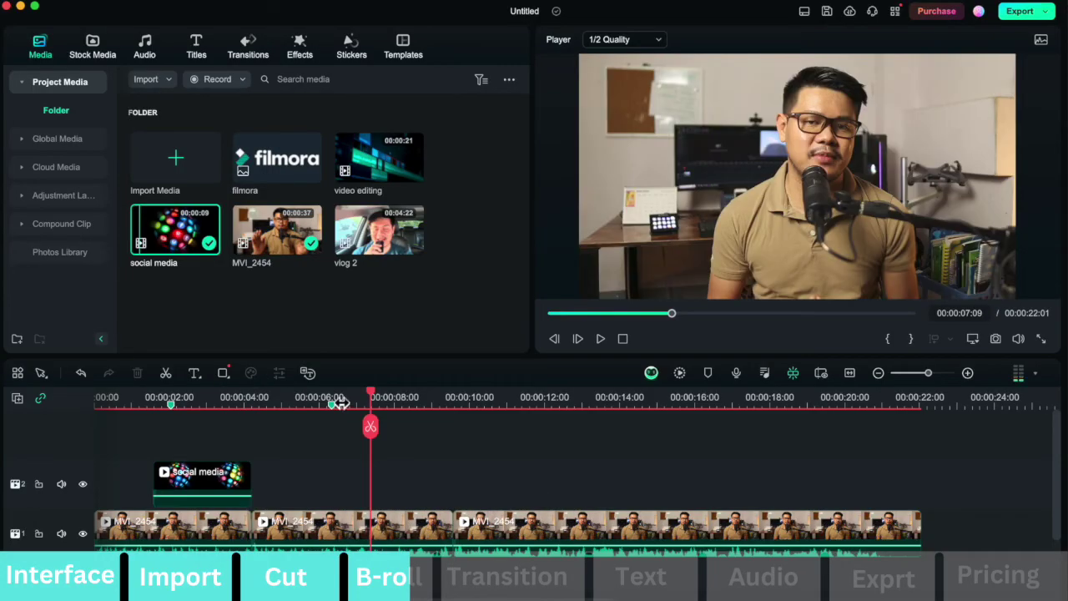
# Step: Place the video editing clip on the B-roll track just before the second marker and trim its end to about 00:00:09:00
pyautogui.moveTo(380, 159); pyautogui.dragTo(320, 477)
pyautogui.hscroll(5, 868, 499)
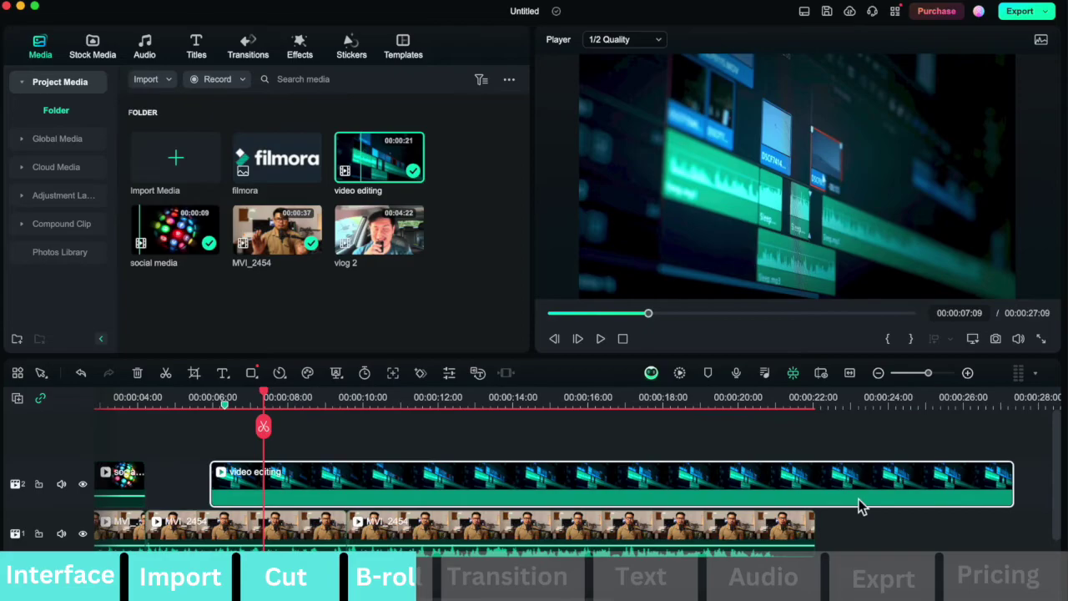
pyautogui.moveTo(1014, 482); pyautogui.dragTo(327, 474)
pyautogui.moveTo(265, 427); pyautogui.dragTo(191, 429)
# Step: Play on to 00:00:13:03, place the filmora image there on the B-roll track and select it in the preview
pyautogui.press('space')
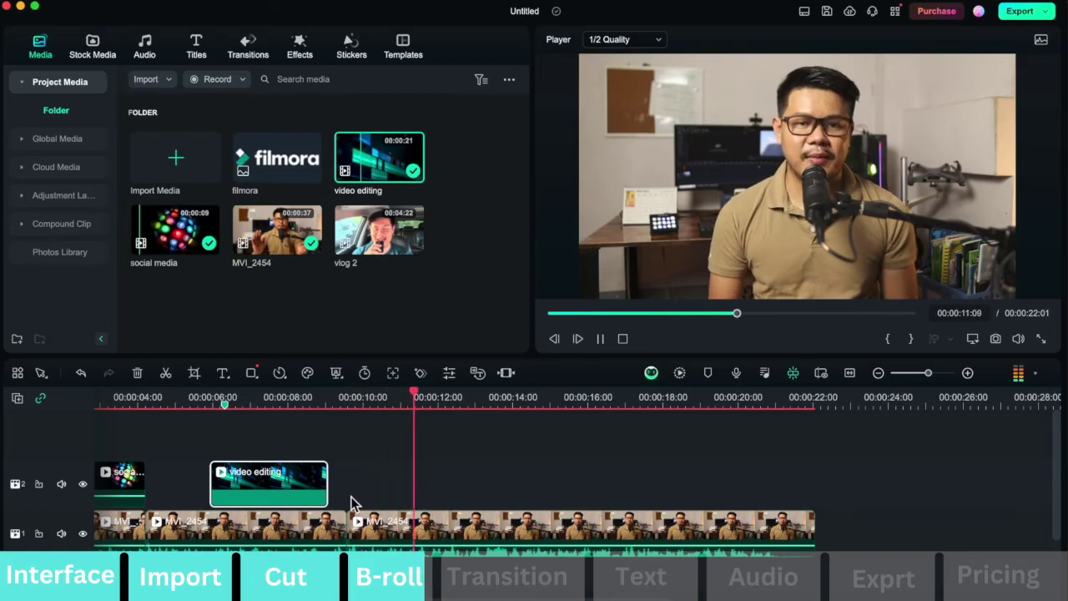
pyautogui.press('space')
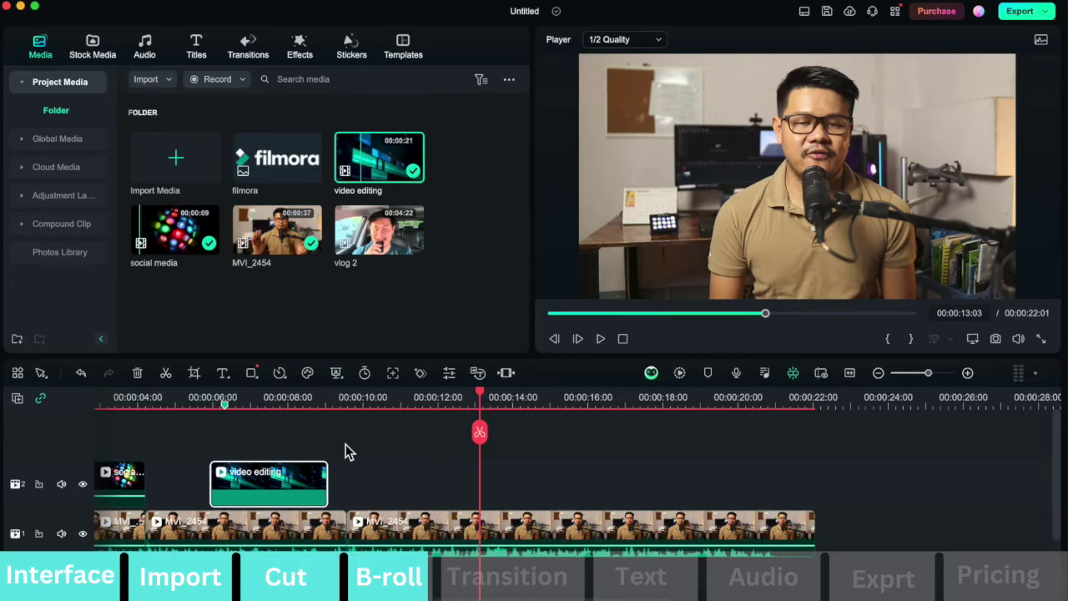
pyautogui.doubleClick(290, 169)
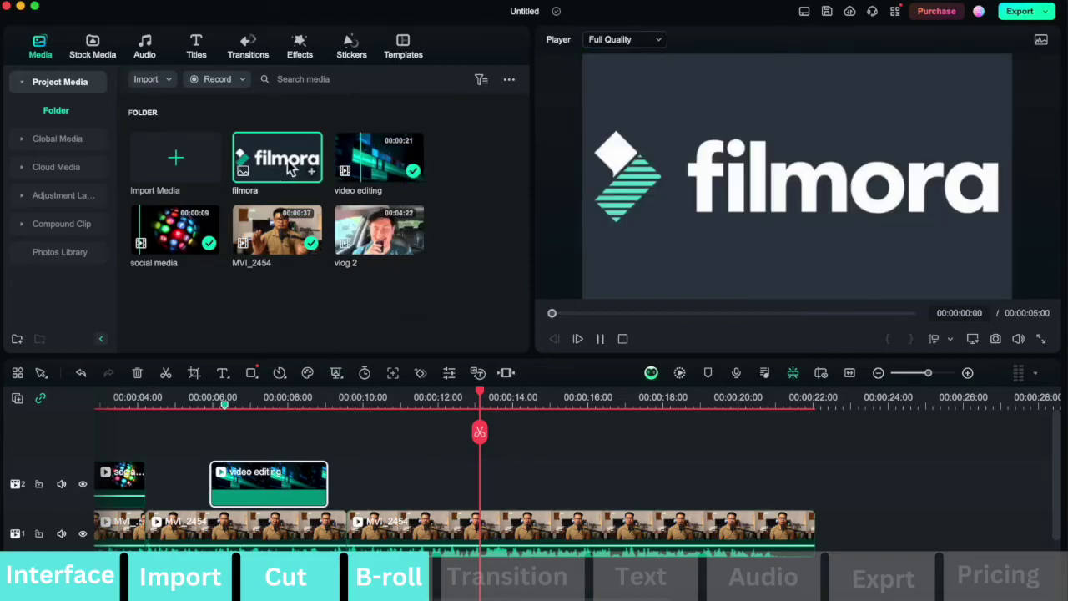
pyautogui.moveTo(282, 165); pyautogui.dragTo(491, 474)
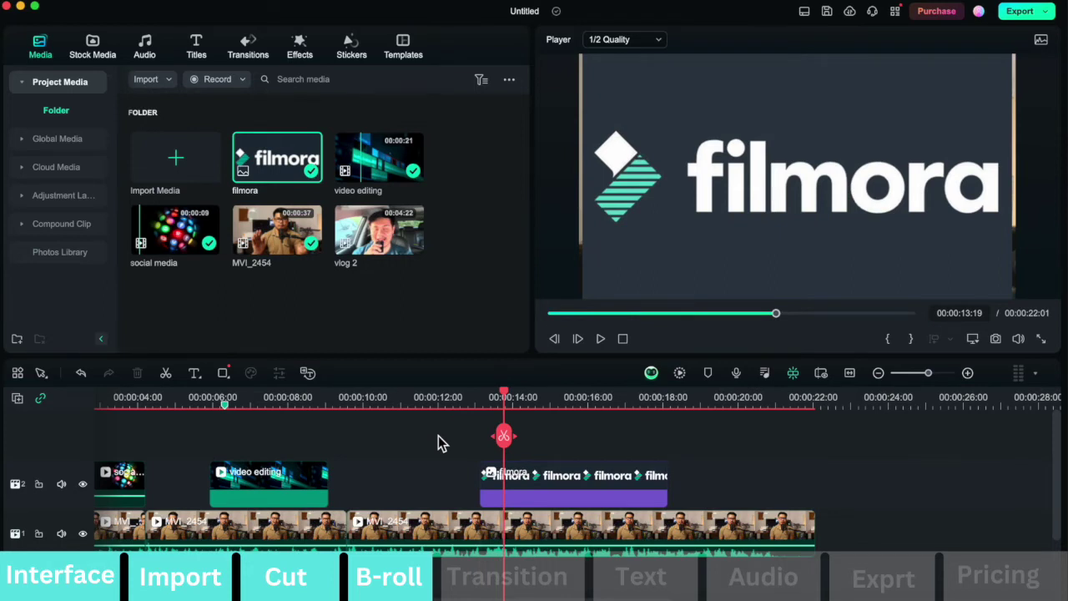
pyautogui.click(516, 486)
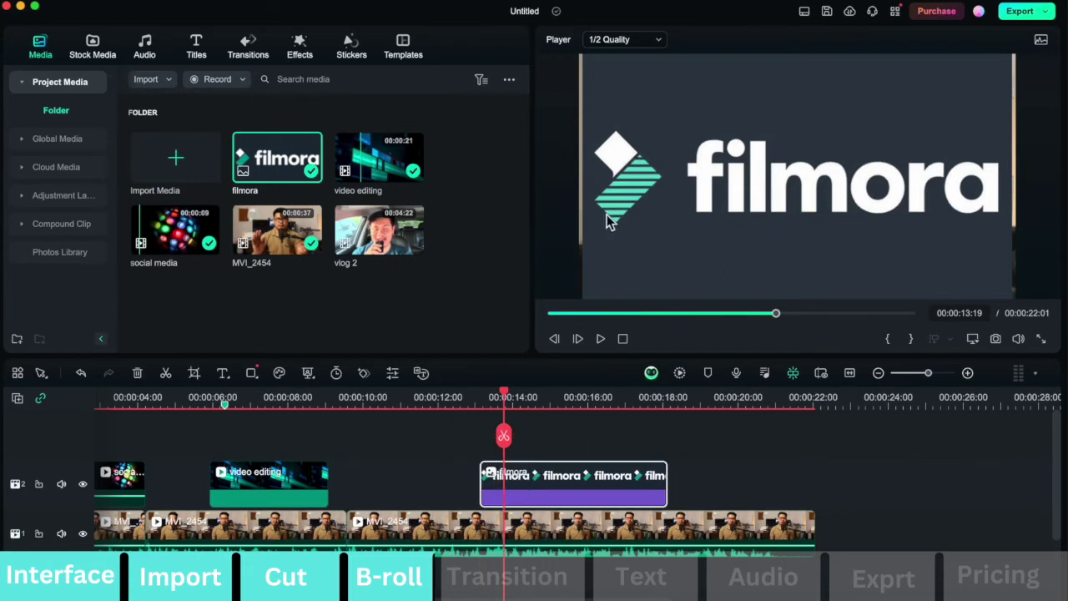
pyautogui.click(633, 158)
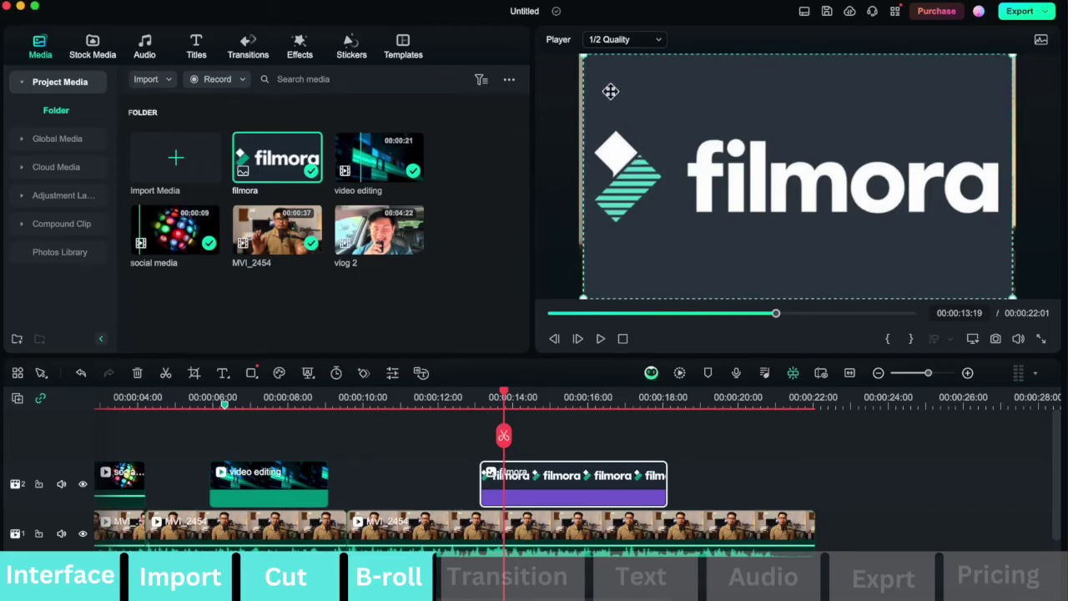
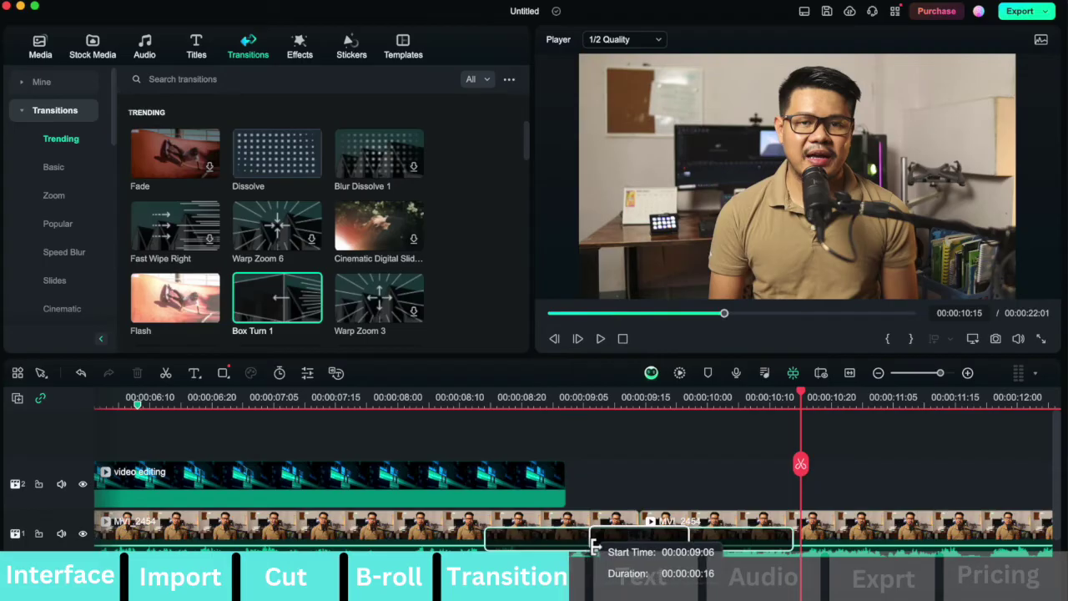
# Step: Play back the Box Turn 1 transition between the second and third MVI_2454 segments
pyautogui.moveTo(804, 470); pyautogui.dragTo(555, 453)
pyautogui.press('space')
pyautogui.press('space')
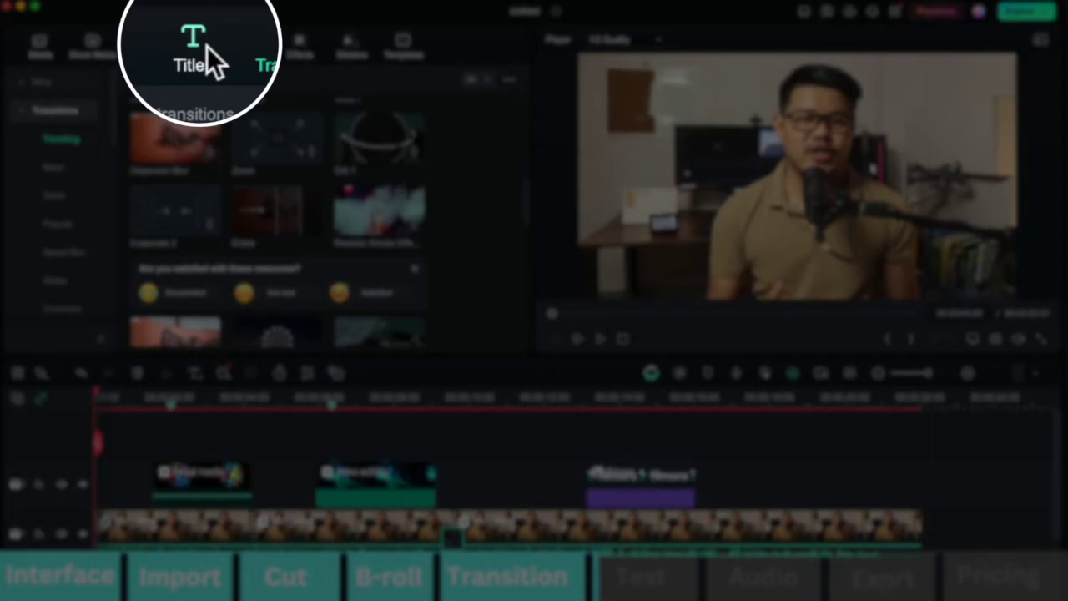
# Step: Browse the plain-text and lower-third titles and add New LowerThirds 22 on a new upper track at the timeline's start
pyautogui.click(197, 46)
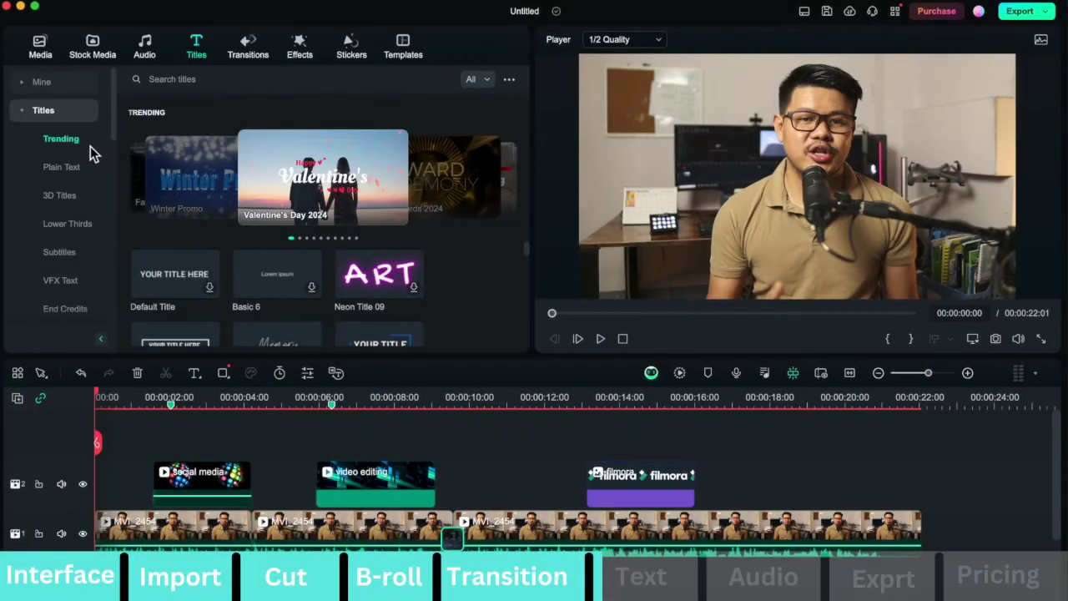
pyautogui.scroll(-1, 83, 147)
pyautogui.click(79, 150)
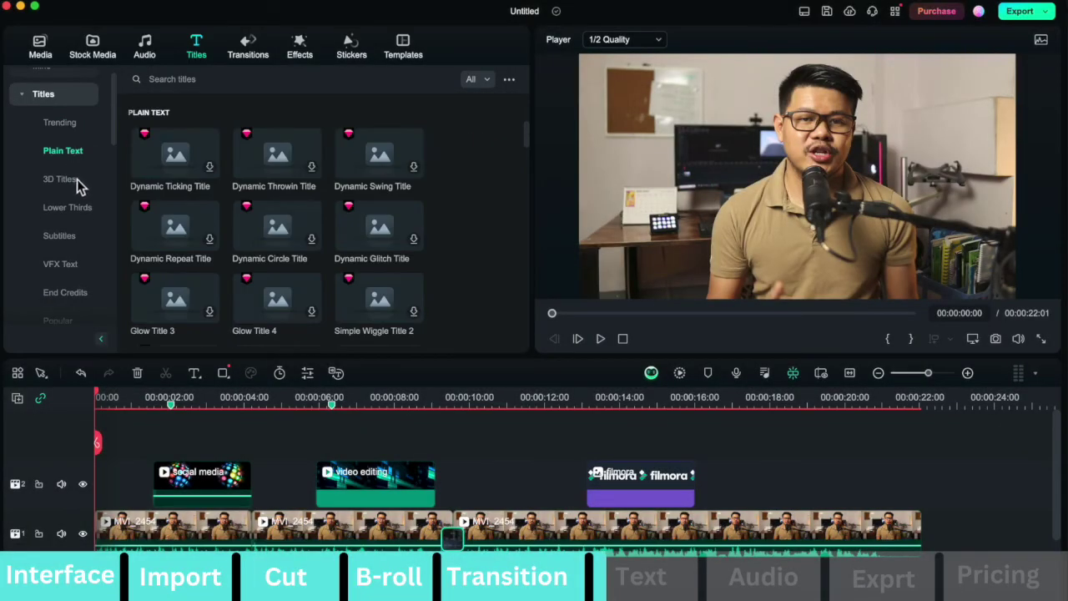
pyautogui.scroll(-1, 426, 175)
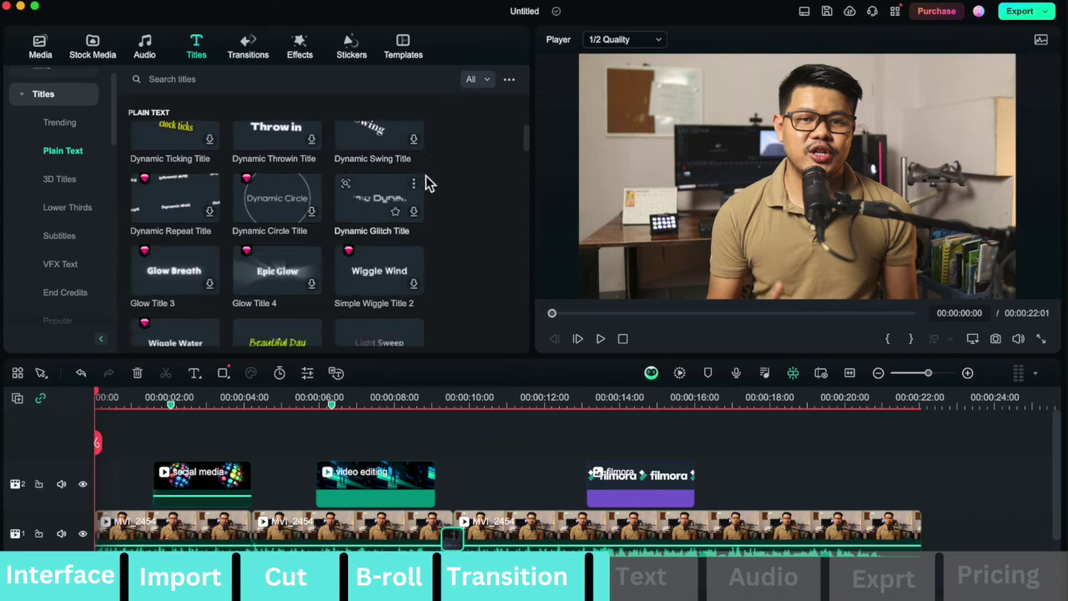
pyautogui.scroll(-2, 425, 182)
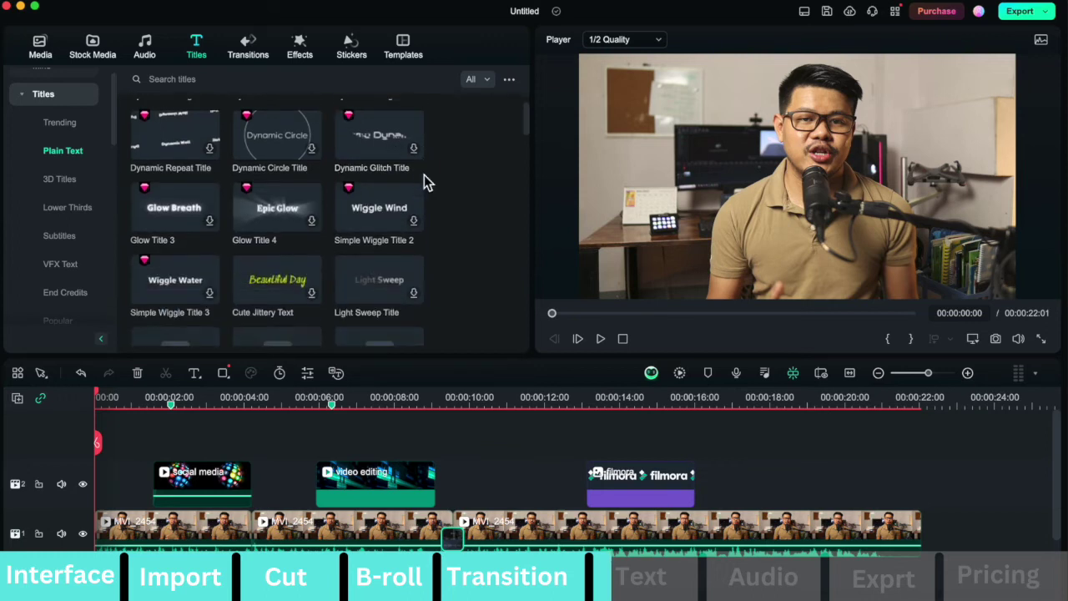
pyautogui.click(71, 208)
pyautogui.moveTo(375, 154); pyautogui.dragTo(109, 447)
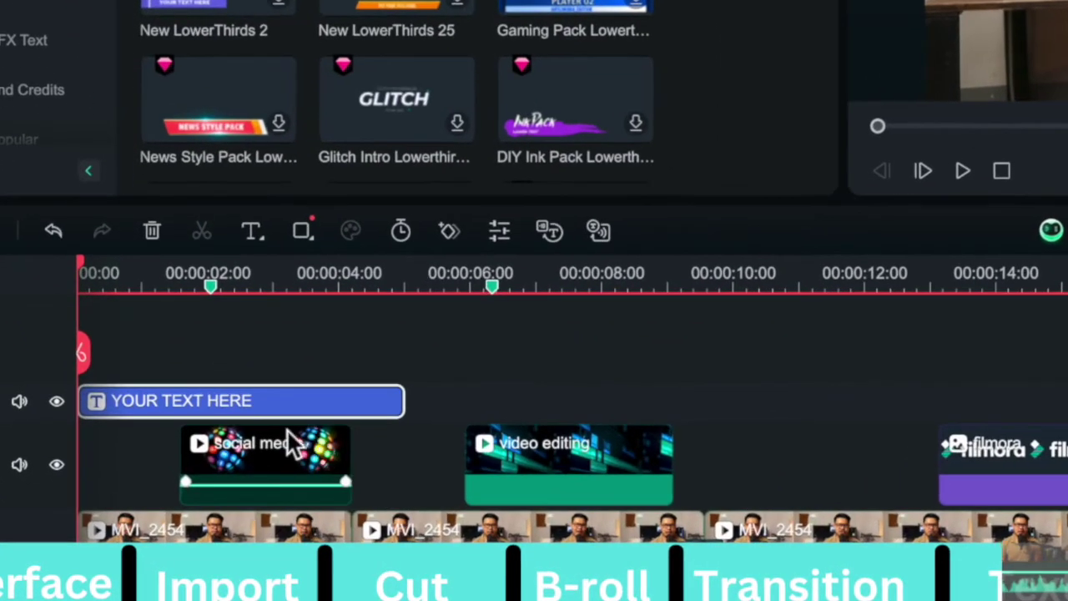
# Step: Shorten the lower-third title to a duration of 00:00:01:14, ending where the social media clip starts, and play it back
pyautogui.moveTo(407, 406); pyautogui.dragTo(179, 410)
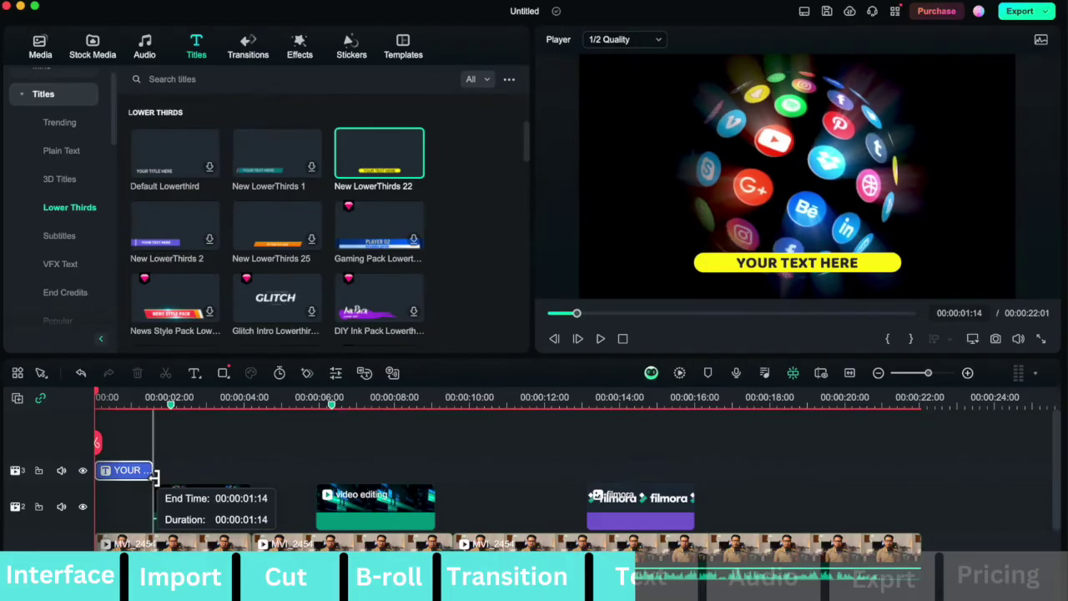
pyautogui.moveTo(154, 478); pyautogui.dragTo(153, 478)
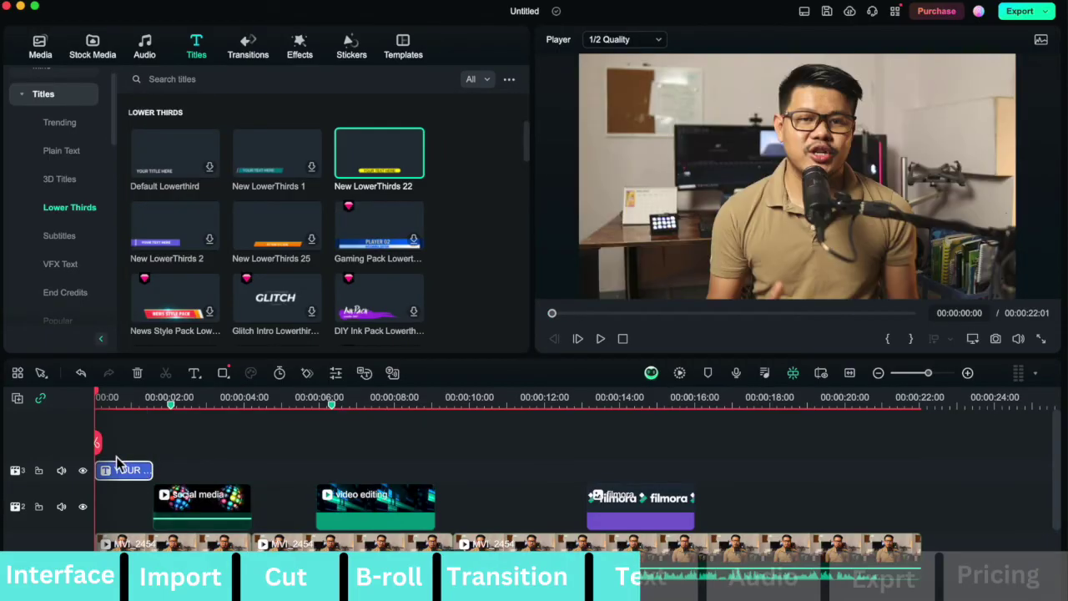
pyautogui.press('space')
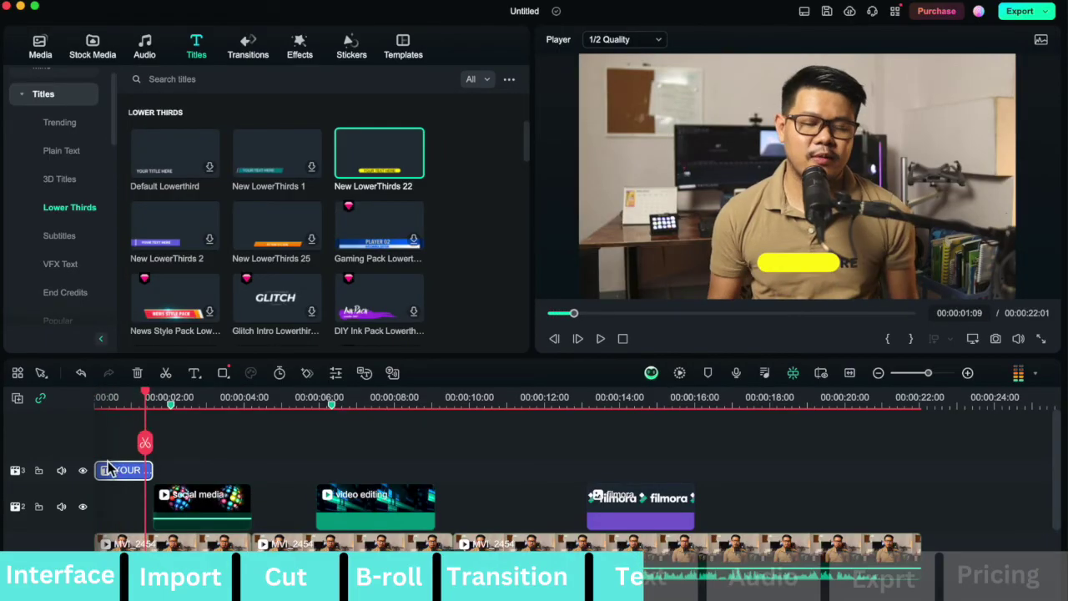
# Step: Replace the placeholder text of the lower-third title with the vlog channel's name
pyautogui.click(130, 454)
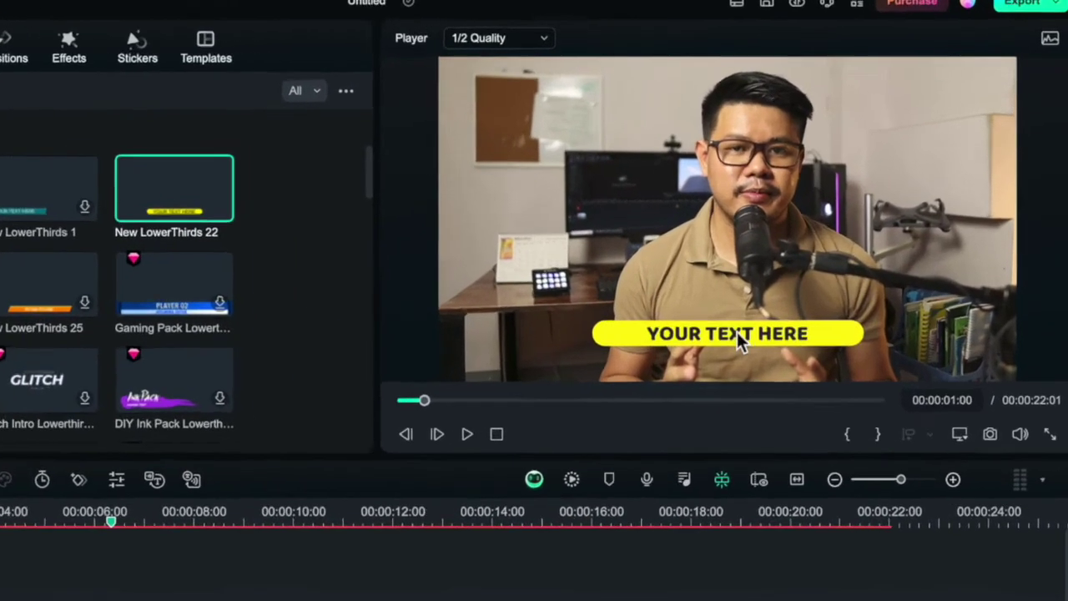
pyautogui.doubleClick(810, 263)
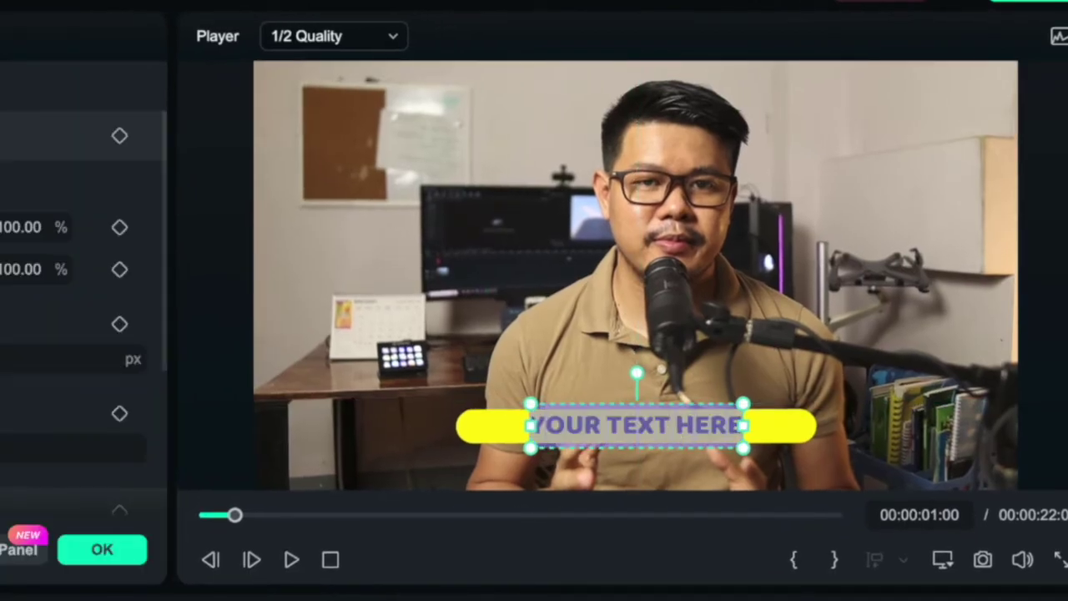
pyautogui.write('Lashio Ko Vlogs')
# Step: Move the title's text and yellow bar to the lower-left area of the video frame and shrink the bar slightly around the text
pyautogui.click(629, 406)
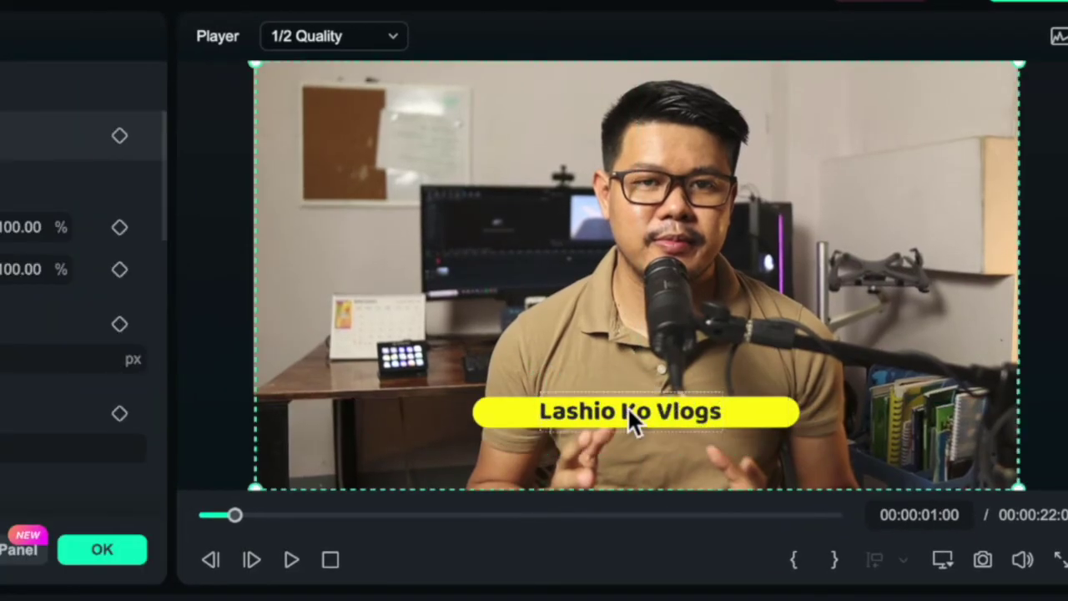
pyautogui.moveTo(660, 421); pyautogui.dragTo(443, 432)
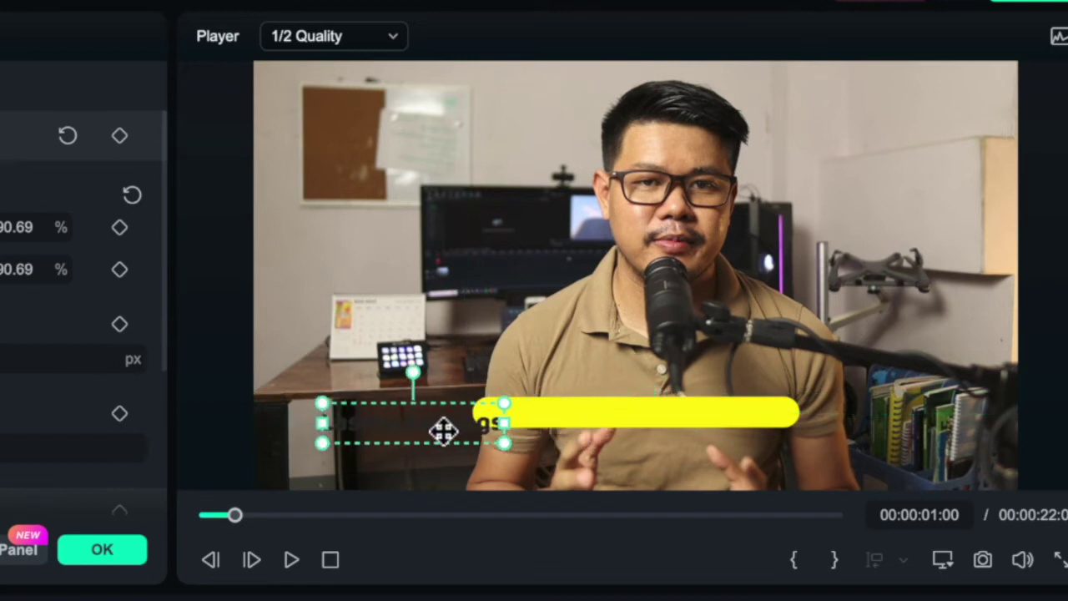
pyautogui.moveTo(659, 407); pyautogui.dragTo(484, 424)
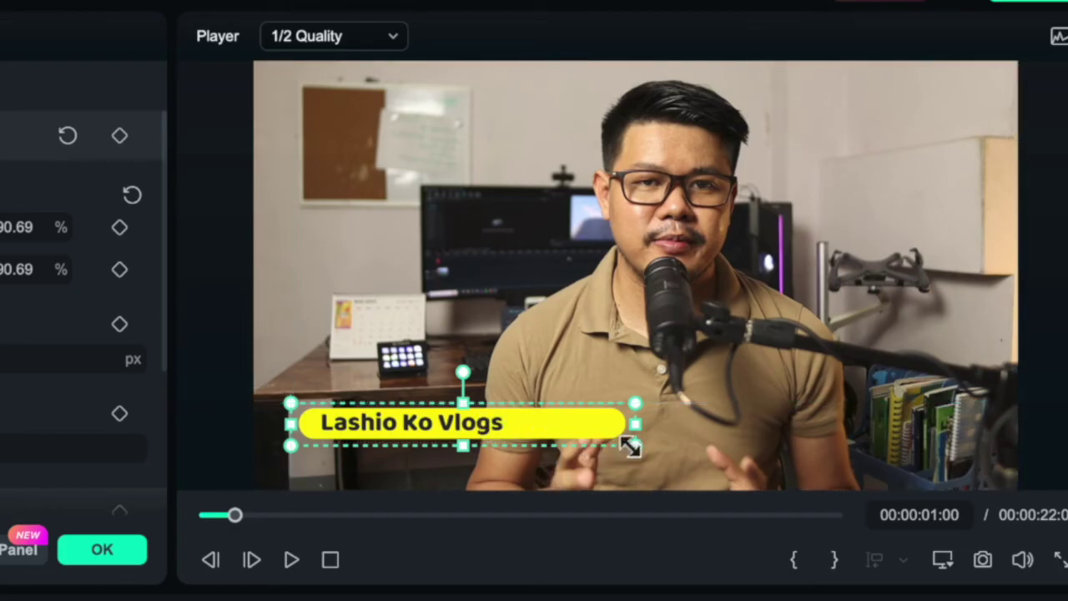
pyautogui.moveTo(631, 448); pyautogui.dragTo(529, 429)
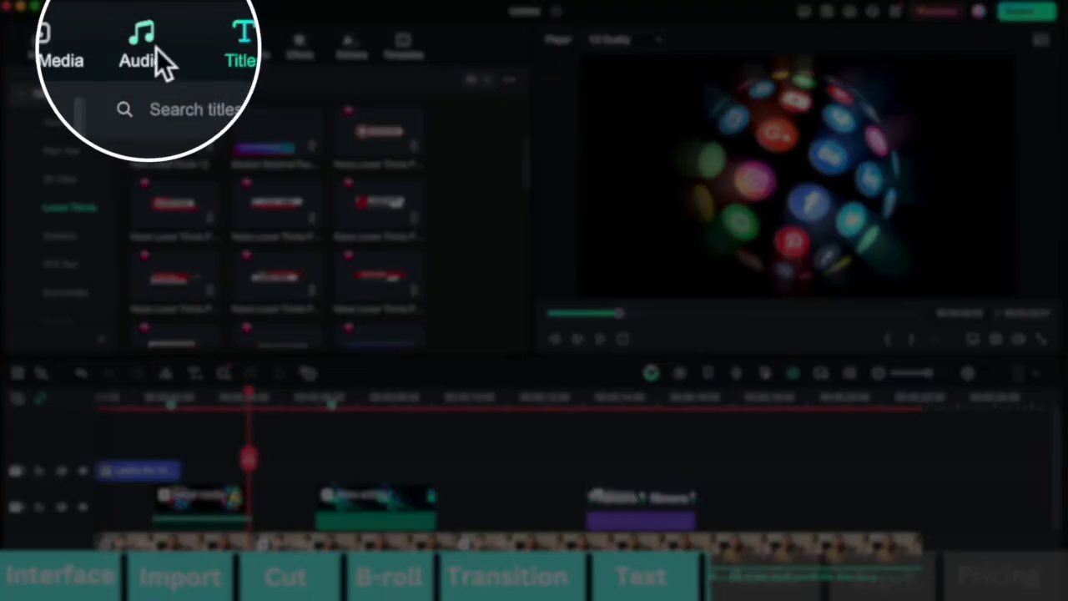
# Step: Preview the Inherited heart track in the trending music library
pyautogui.click(145, 46)
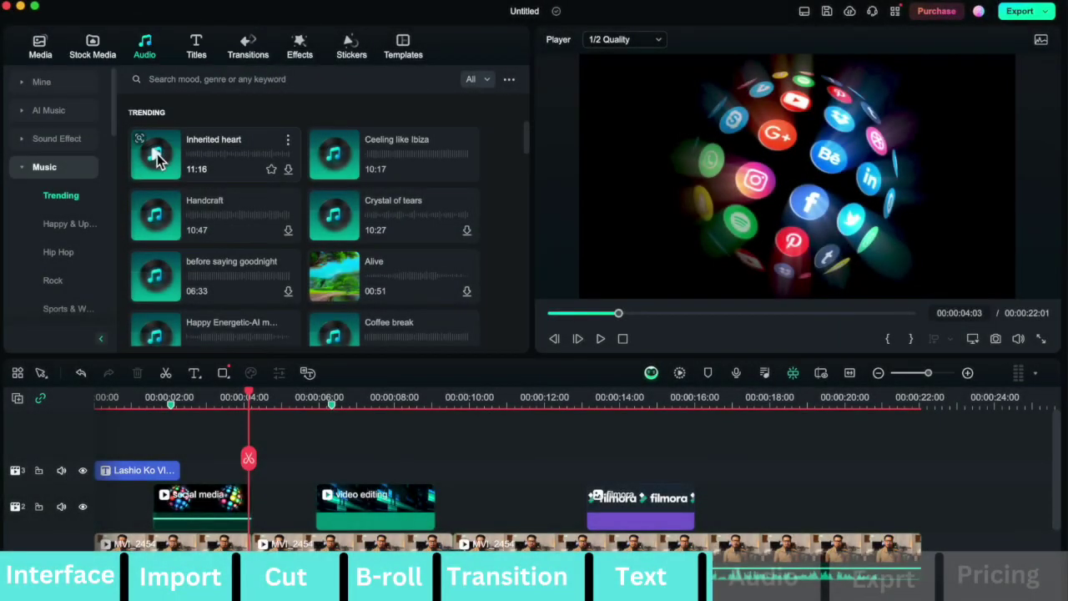
pyautogui.click(160, 161)
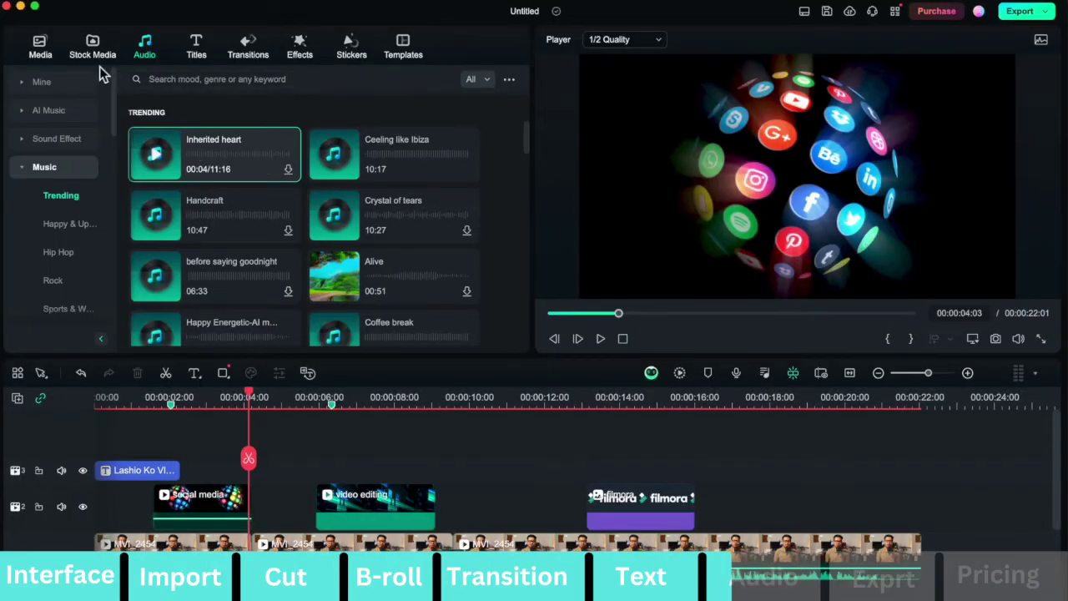
# Step: Import the ES_Weapon of Choice MP3 from the music folder and place it on the audio track at the timeline's start
pyautogui.click(40, 52)
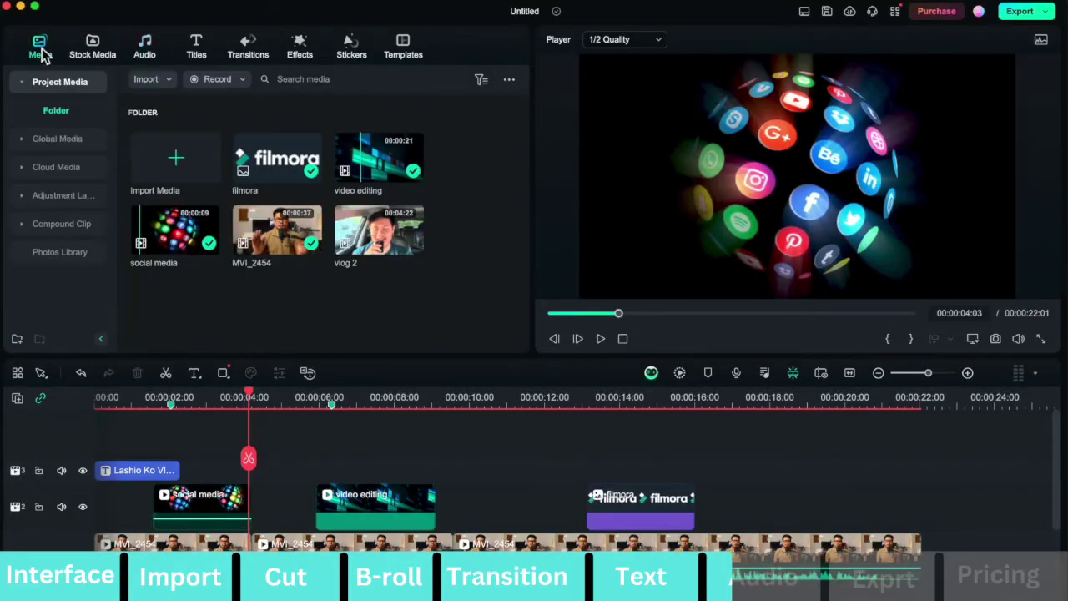
pyautogui.click(188, 163)
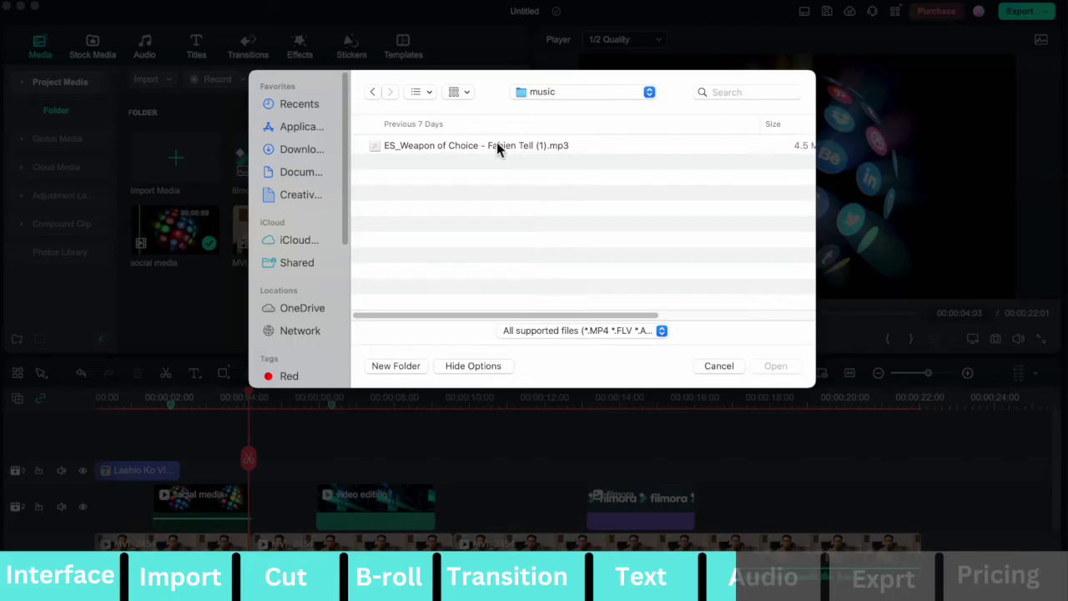
pyautogui.doubleClick(498, 146)
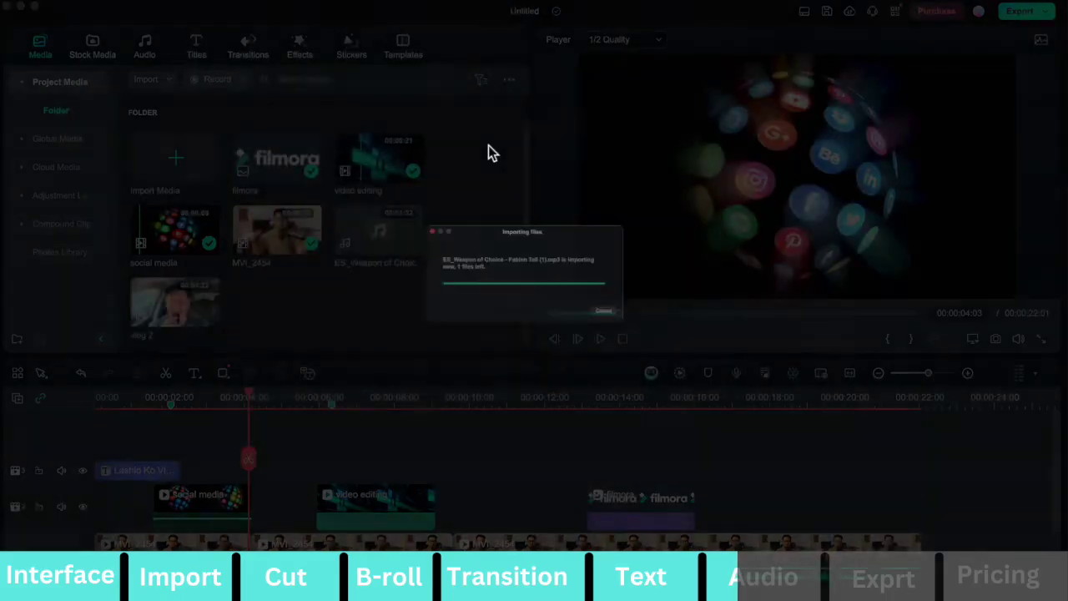
pyautogui.moveTo(380, 232); pyautogui.dragTo(100, 535)
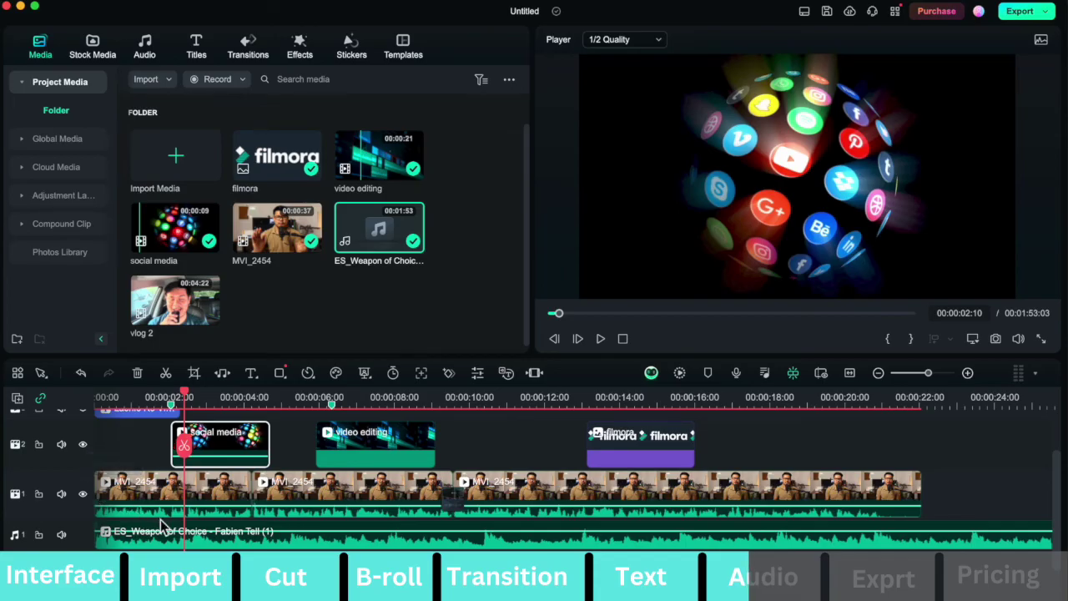
# Step: Lower the background music clip's volume to -6.00 dB
pyautogui.click(197, 541)
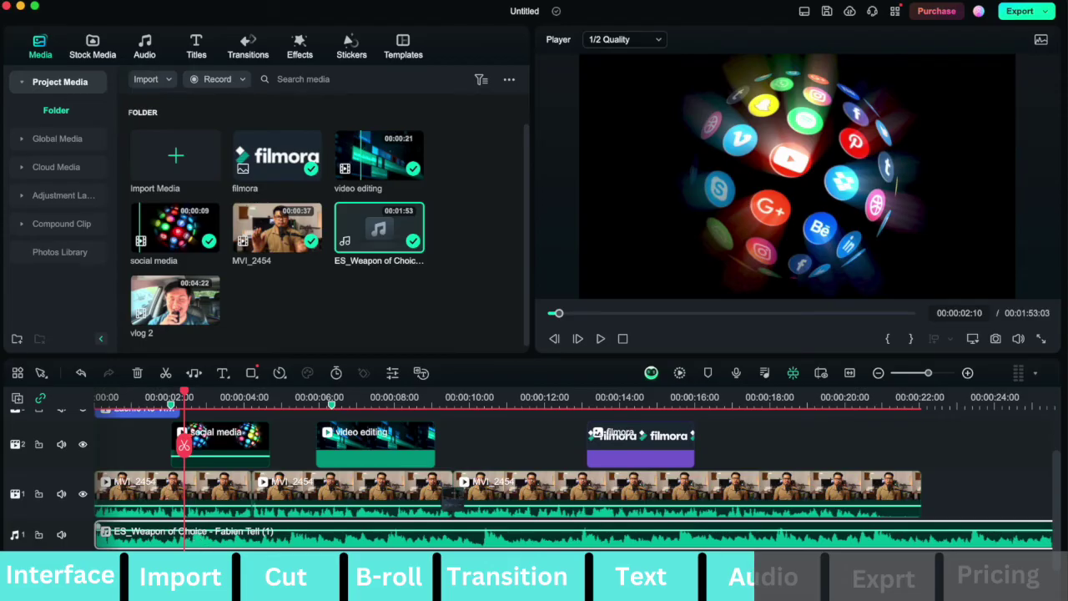
pyautogui.doubleClick(191, 541)
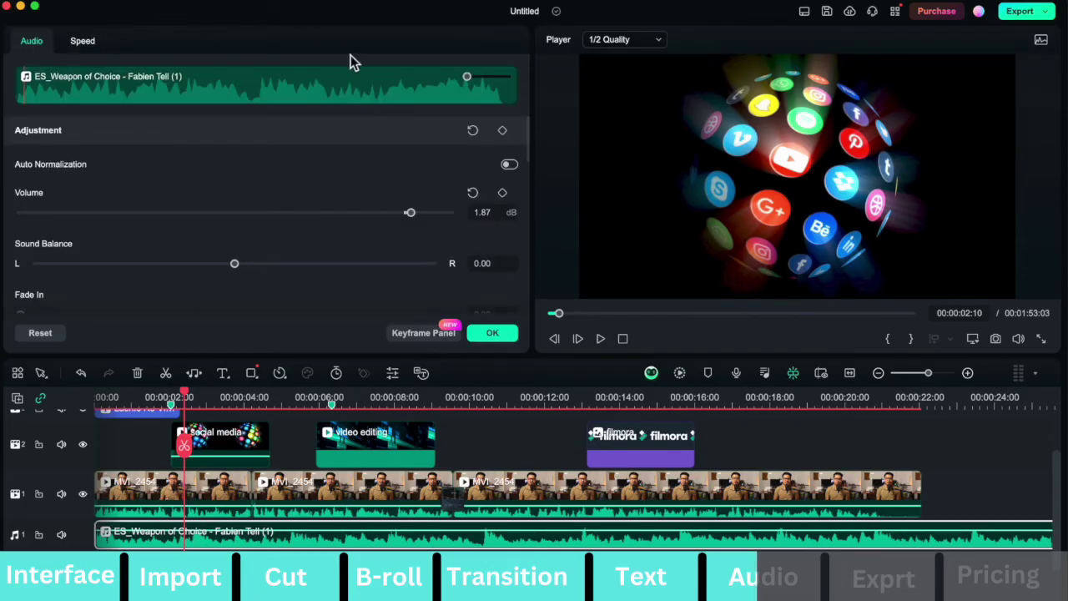
pyautogui.moveTo(410, 212); pyautogui.dragTo(375, 212)
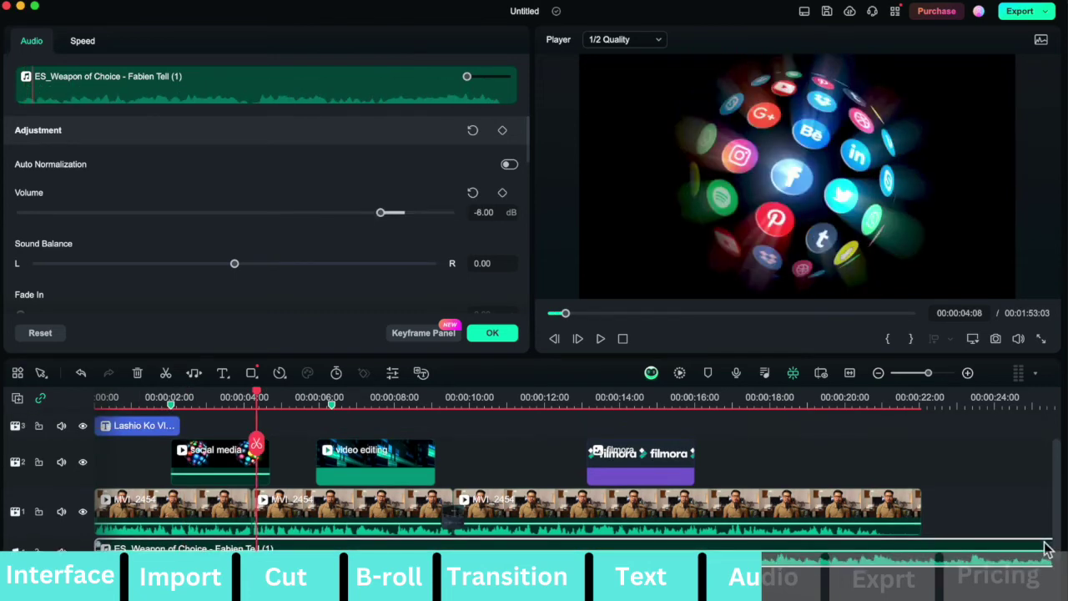
# Step: Split the music clip at 00:00:22:03, just past the end of the last MVI_2454 segment, and delete the remainder
pyautogui.hscroll(5, 805, 526)
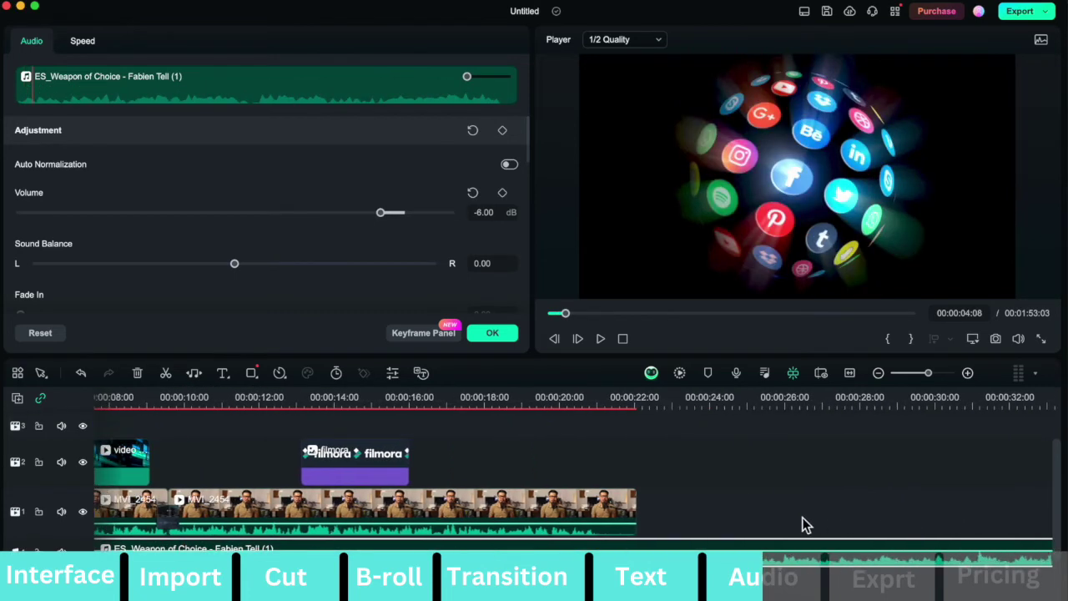
pyautogui.moveTo(230, 399); pyautogui.dragTo(894, 444)
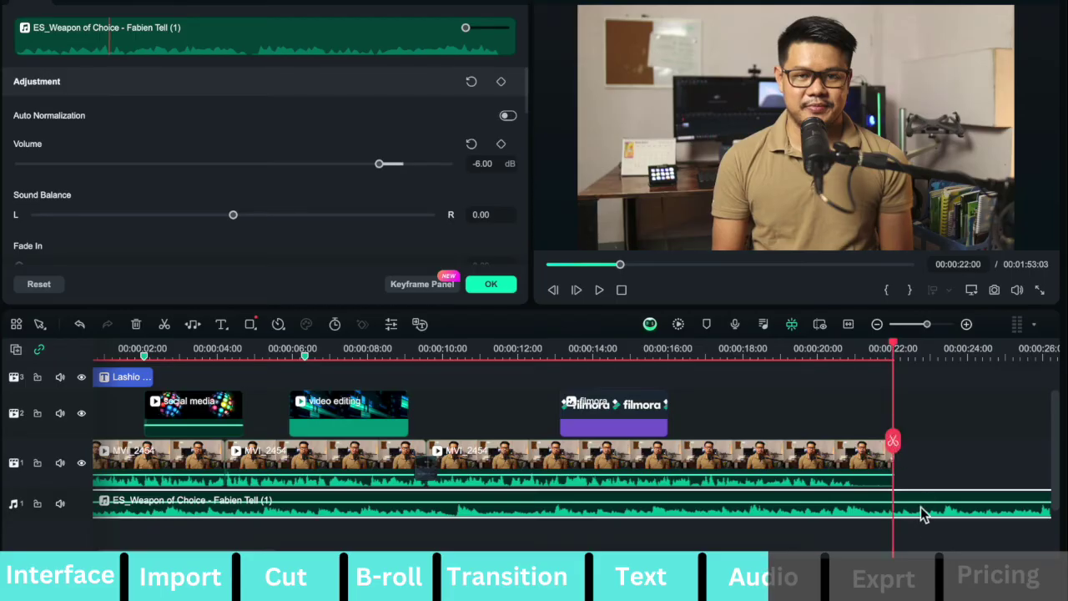
pyautogui.click(895, 442)
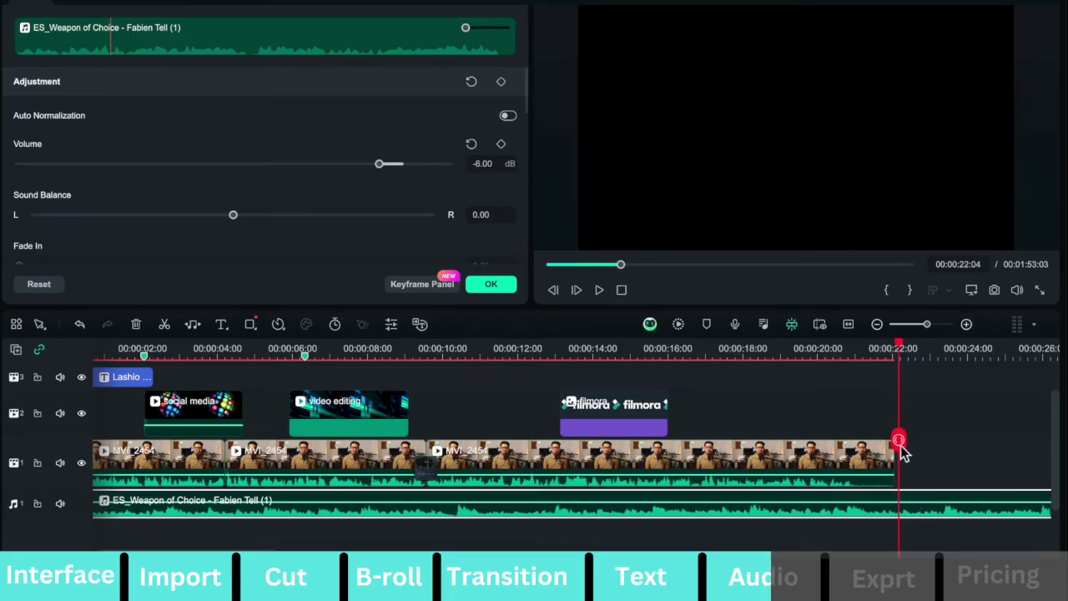
pyautogui.click(898, 442)
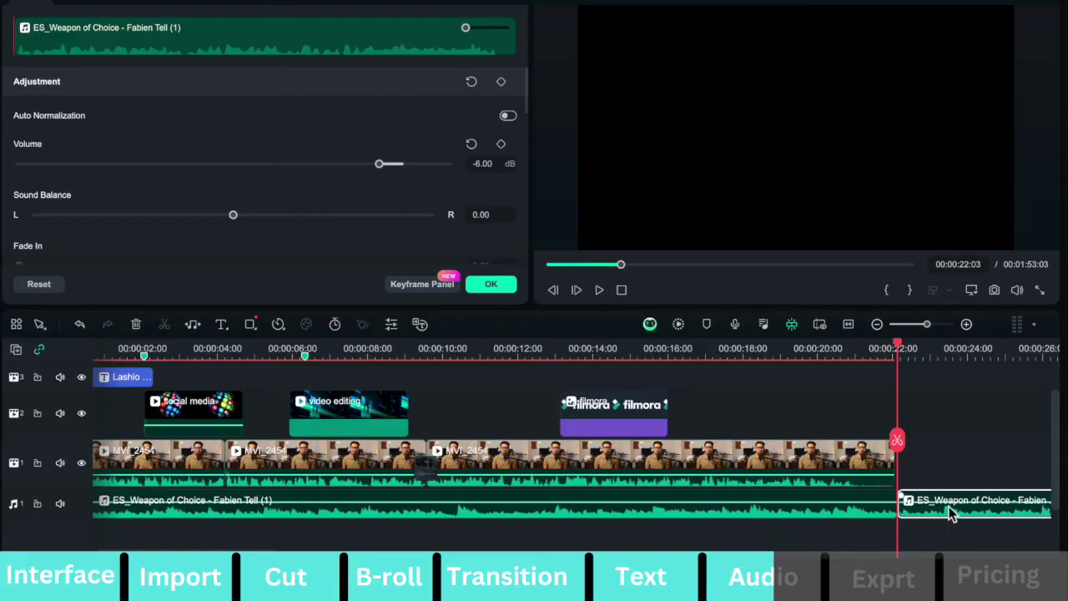
pyautogui.press('Delete')
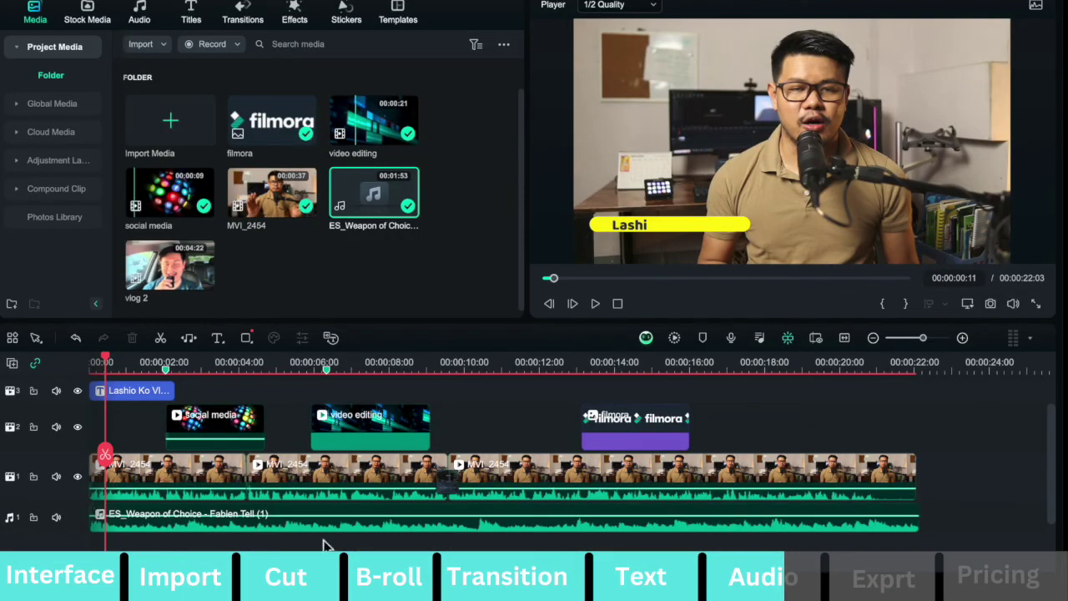
# Step: Give the music clip a 2.85 s fade-out and play back the last few seconds of the video
pyautogui.click(177, 517)
pyautogui.doubleClick(175, 516)
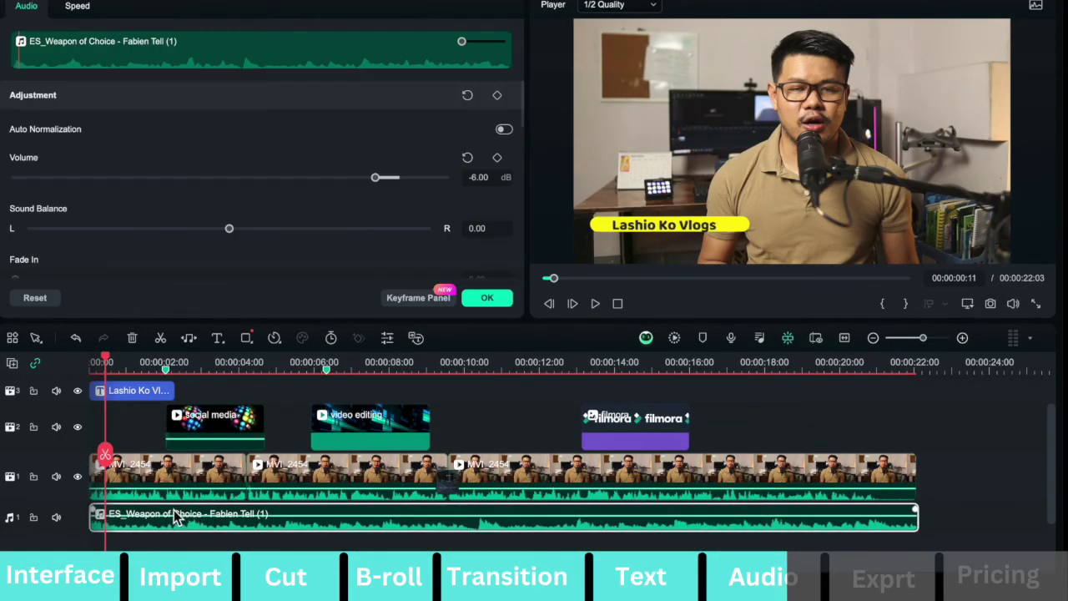
pyautogui.scroll(-3, 190, 161)
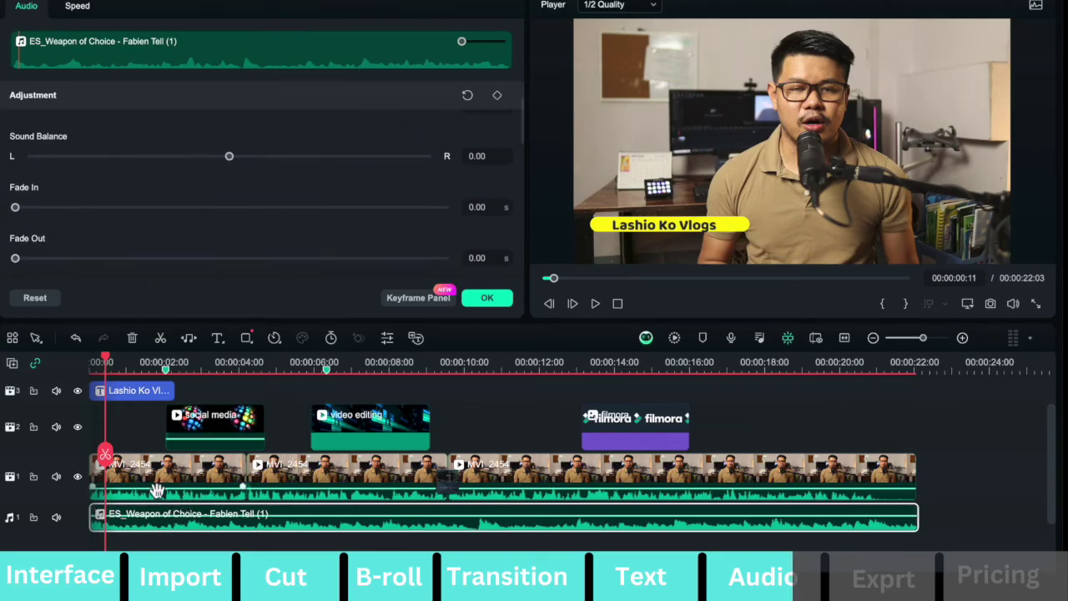
pyautogui.moveTo(104, 457); pyautogui.dragTo(857, 482)
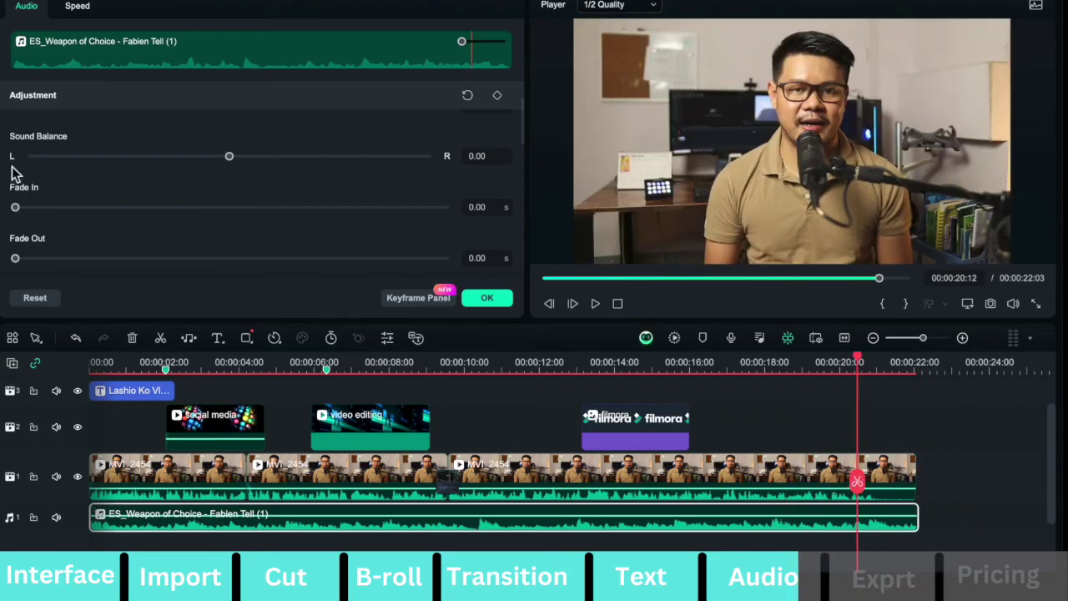
pyautogui.moveTo(17, 261); pyautogui.dragTo(66, 269)
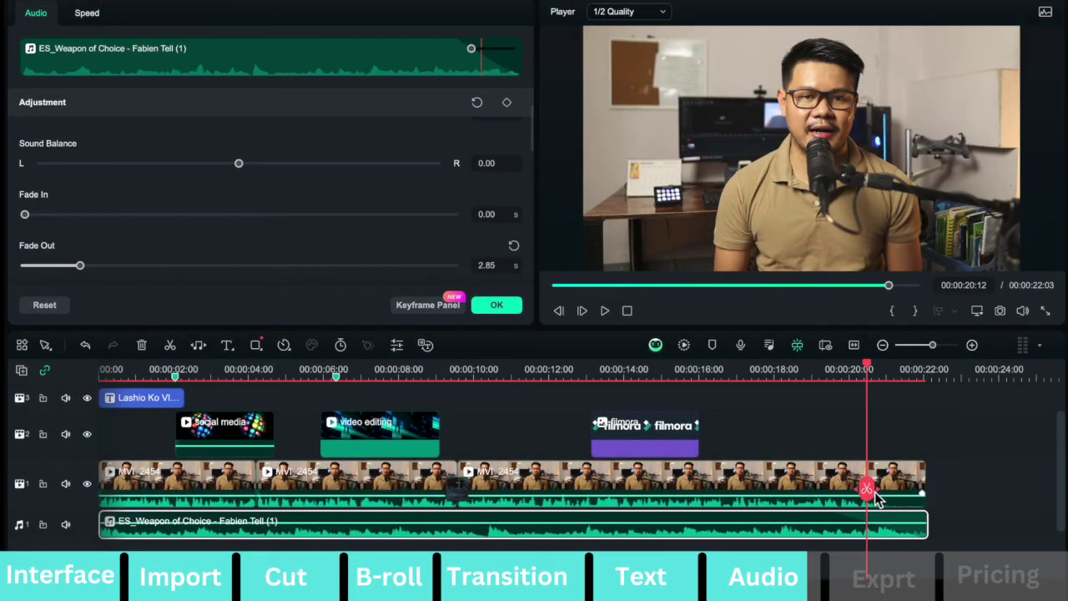
pyautogui.moveTo(871, 492); pyautogui.dragTo(714, 492)
pyautogui.press('space')
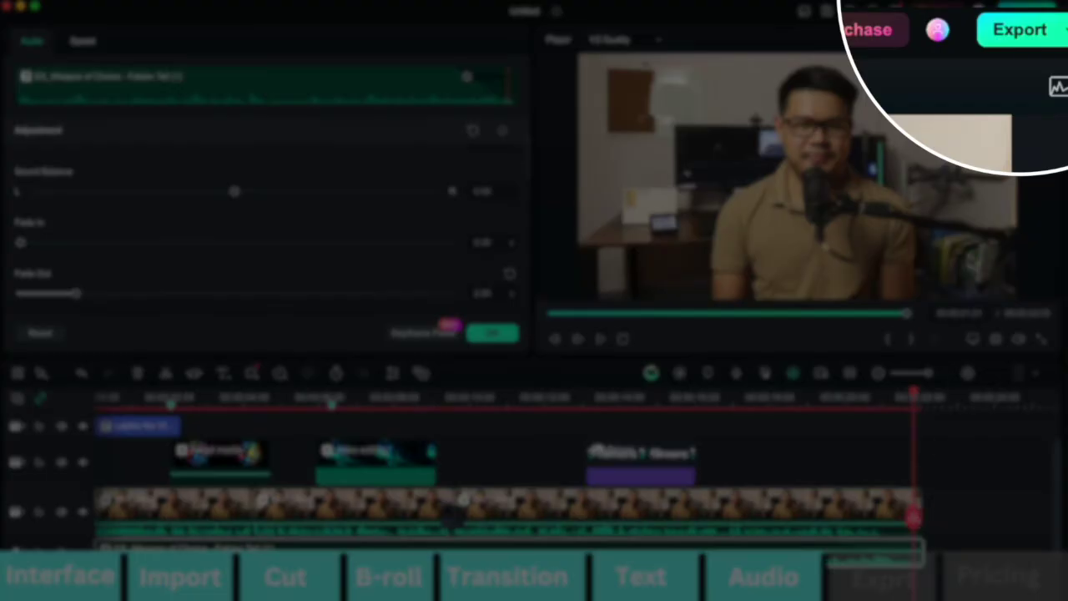
# Step: Name the local export Filmora and check its MP4 format, quality, resolution and frame rate settings
pyautogui.click(1026, 36)
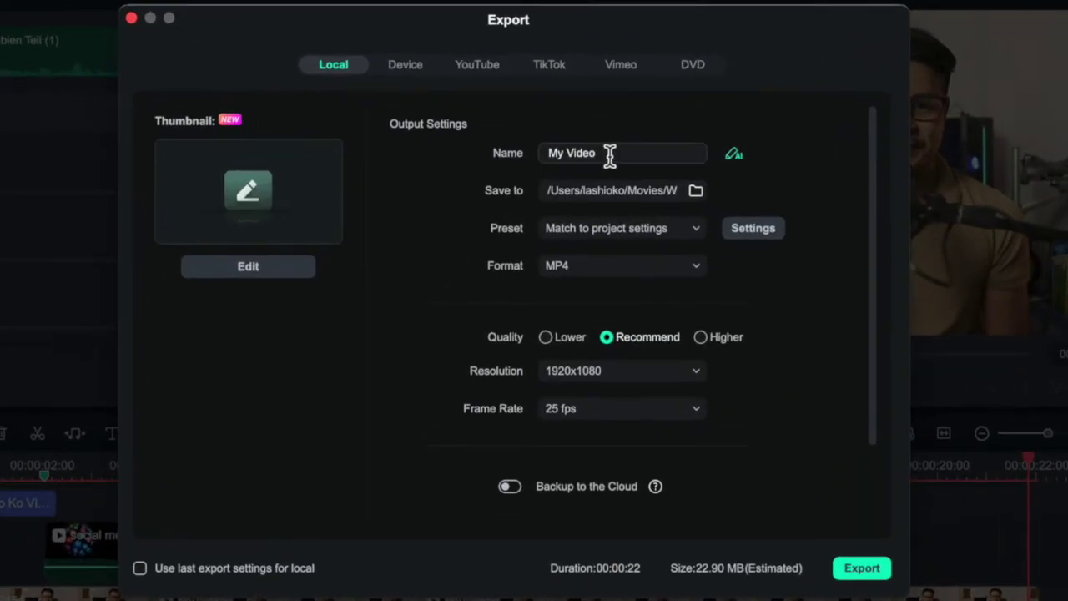
pyautogui.click(611, 153)
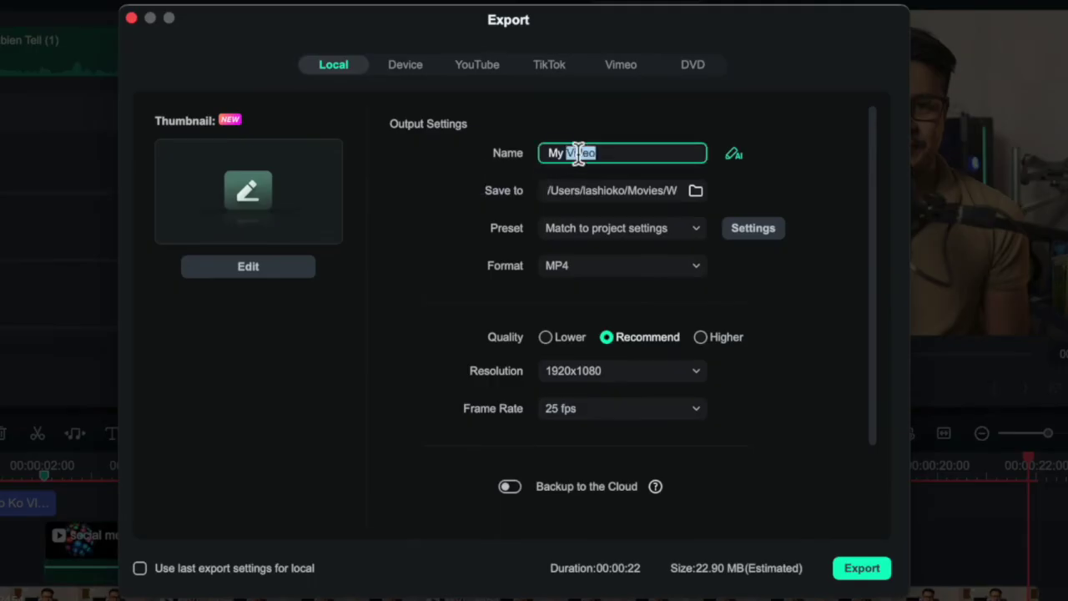
pyautogui.write('Filmora')
pyautogui.press('Tab')
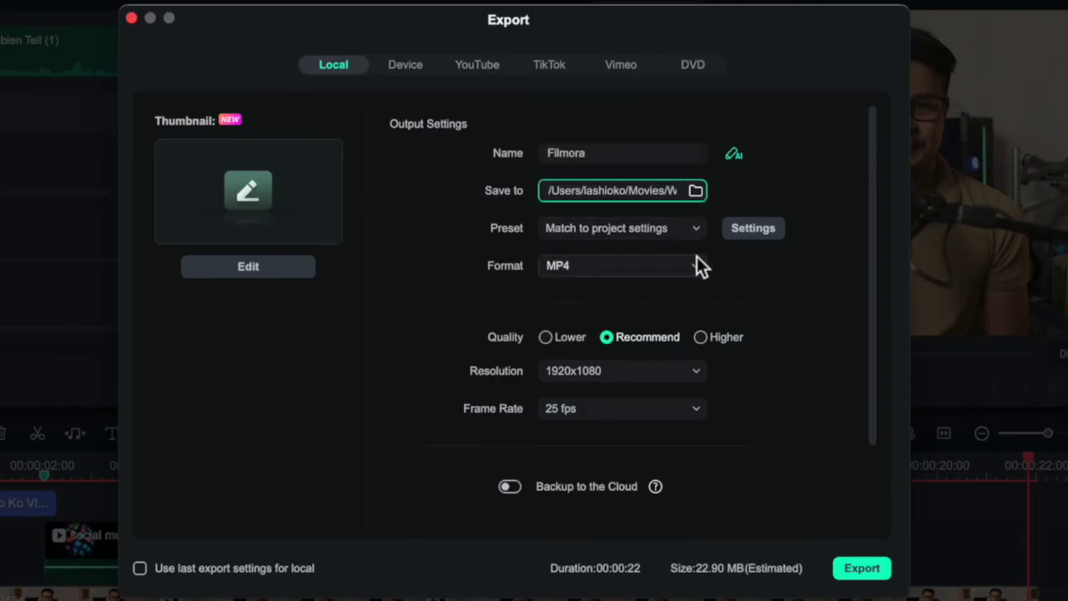
pyautogui.click(696, 265)
pyautogui.click(694, 264)
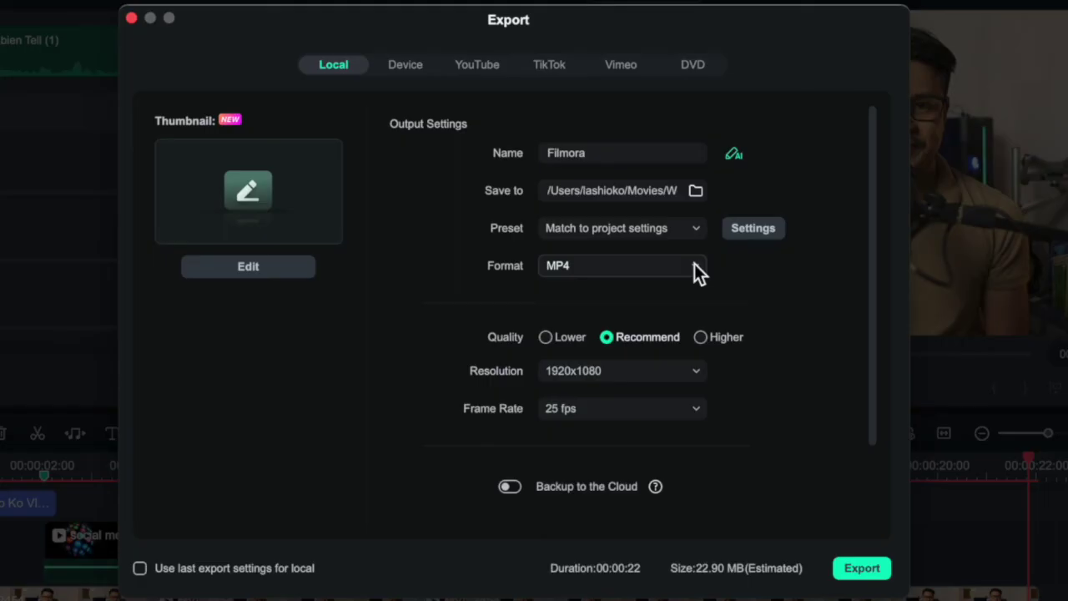
pyautogui.scroll(-3, 701, 266)
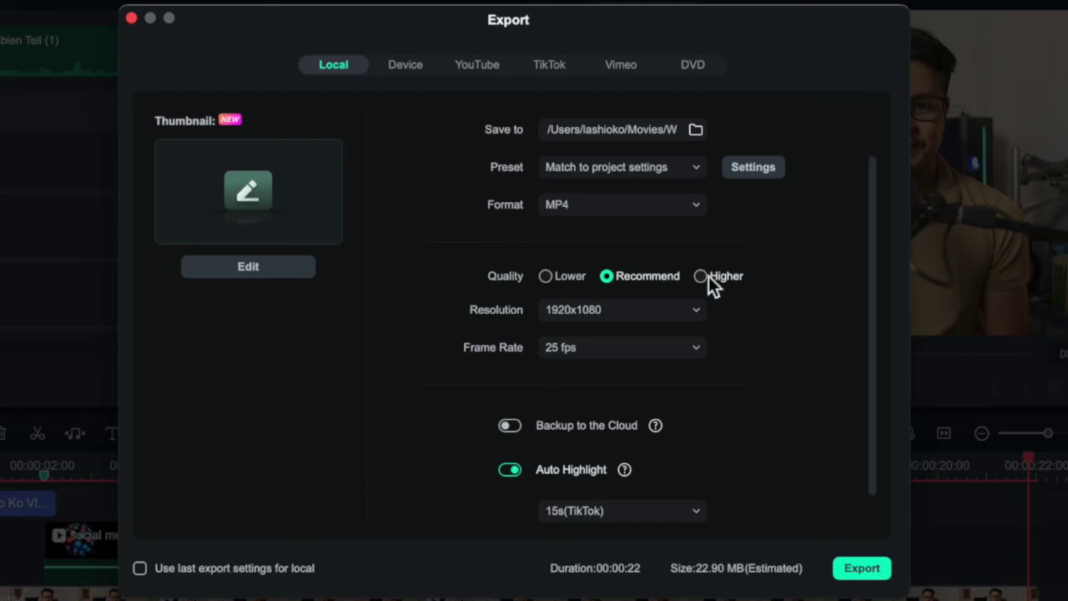
pyautogui.scroll(-2, 892, 502)
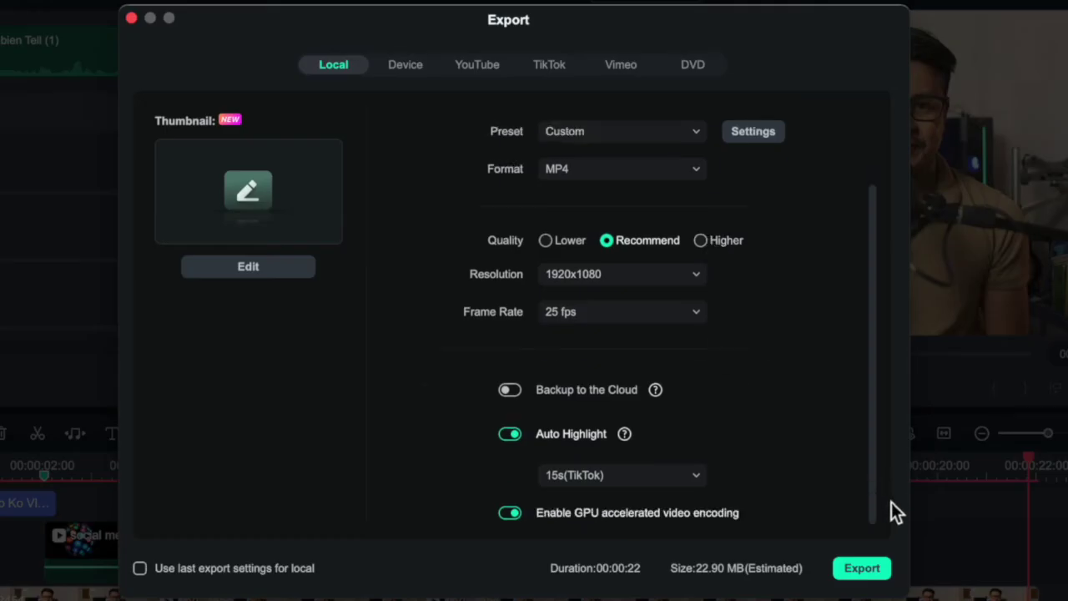
# Step: Start the export, continue from the watermark notice to the purchase page and compare the Perpetual and Annual plans
pyautogui.click(870, 571)
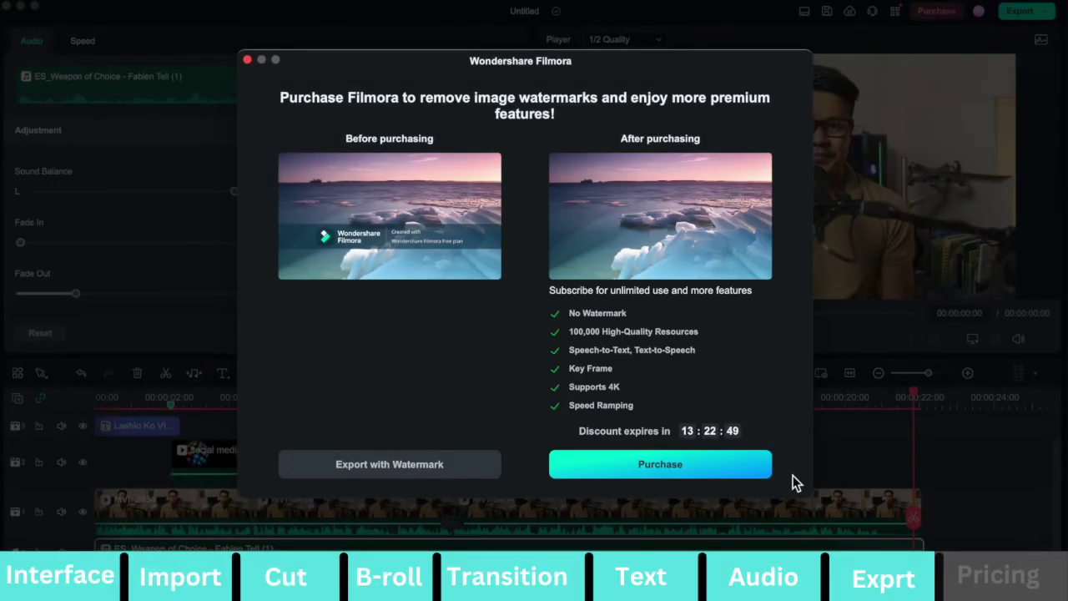
pyautogui.click(662, 466)
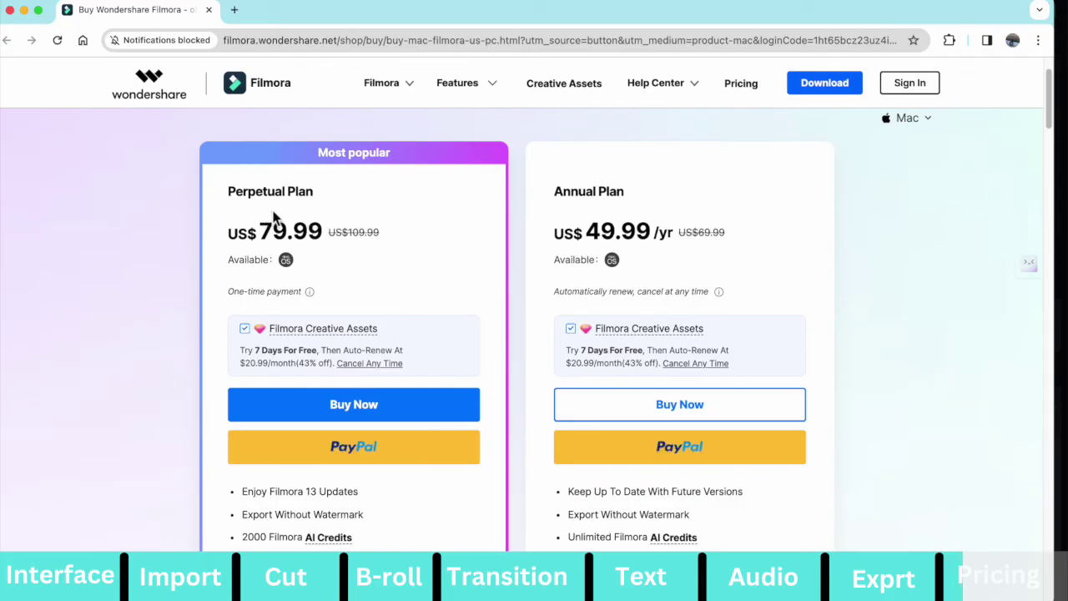
pyautogui.scroll(-1, 271, 218)
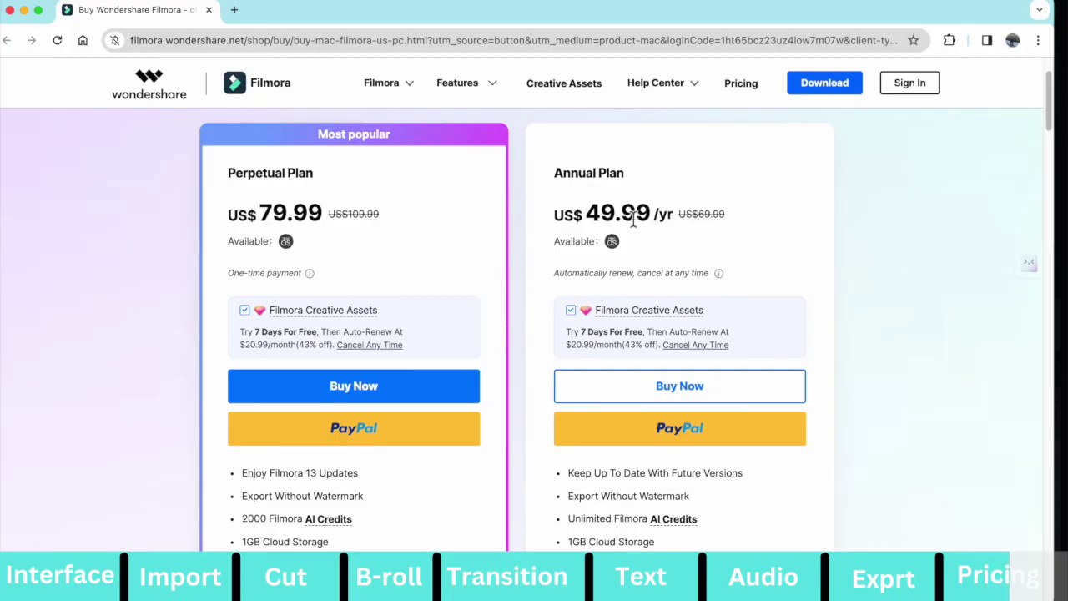
pyautogui.scroll(-1, 508, 334)
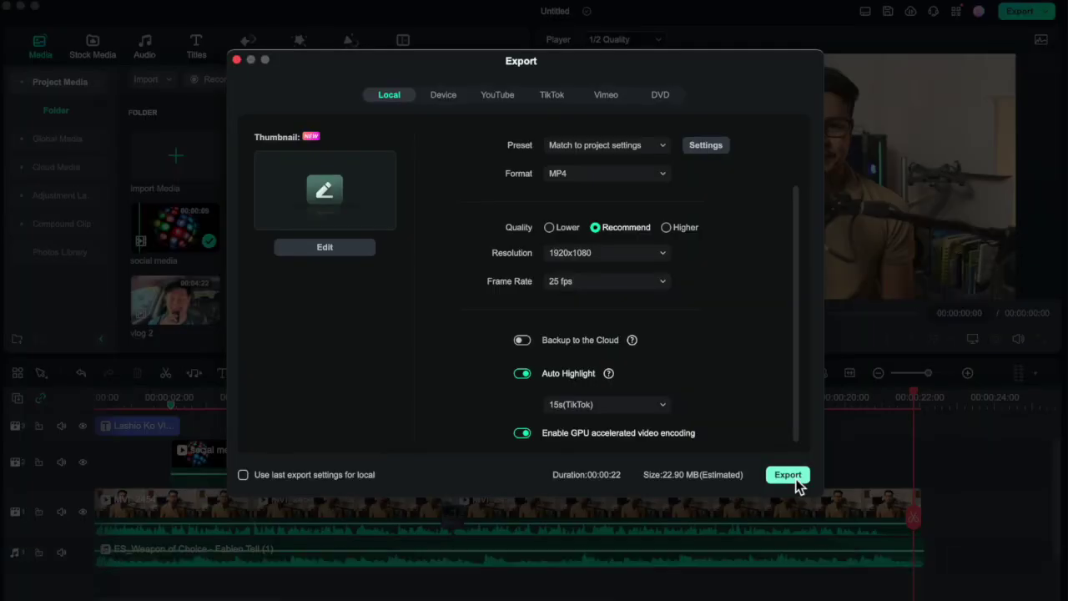
# Step: Export the video as MP4 at 1920x1080, 25 fps and recommended quality, and open the output folder containing Filmora.mp4
pyautogui.click(793, 483)
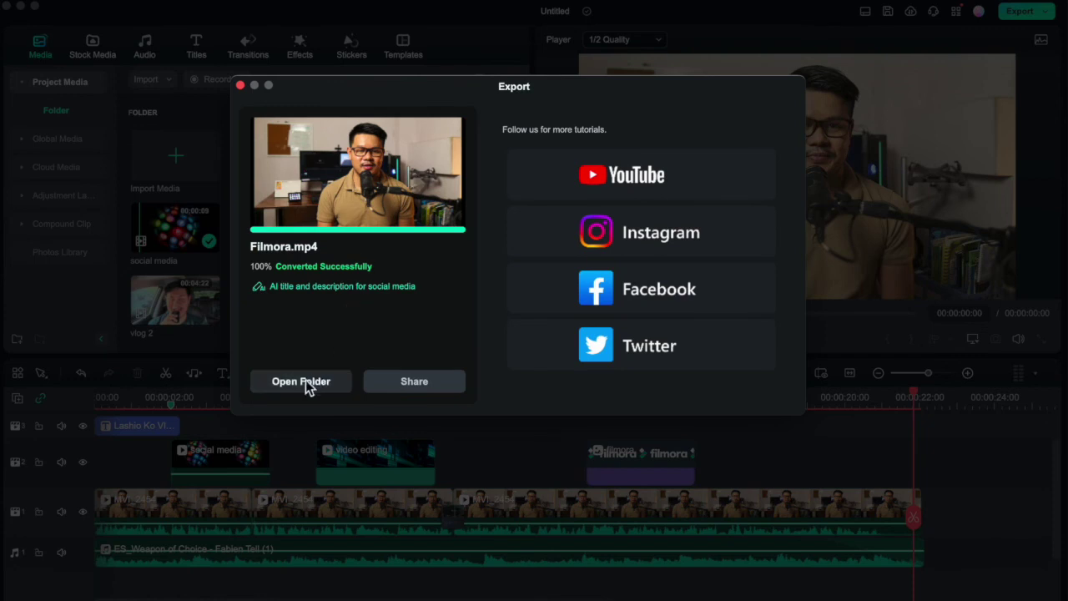
pyautogui.click(339, 381)
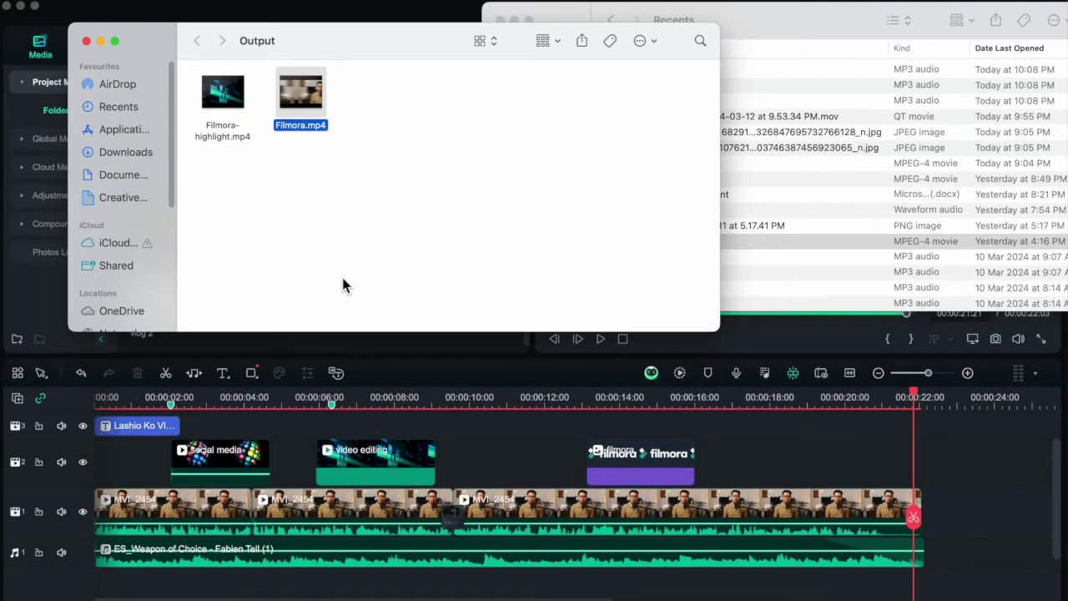
pyautogui.moveTo(317, 122)
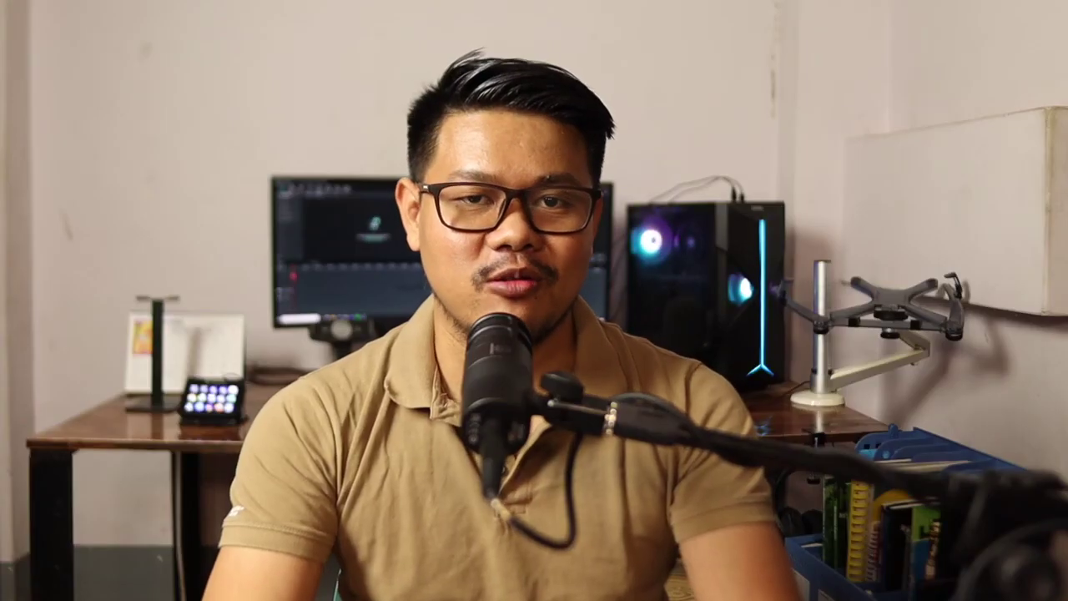